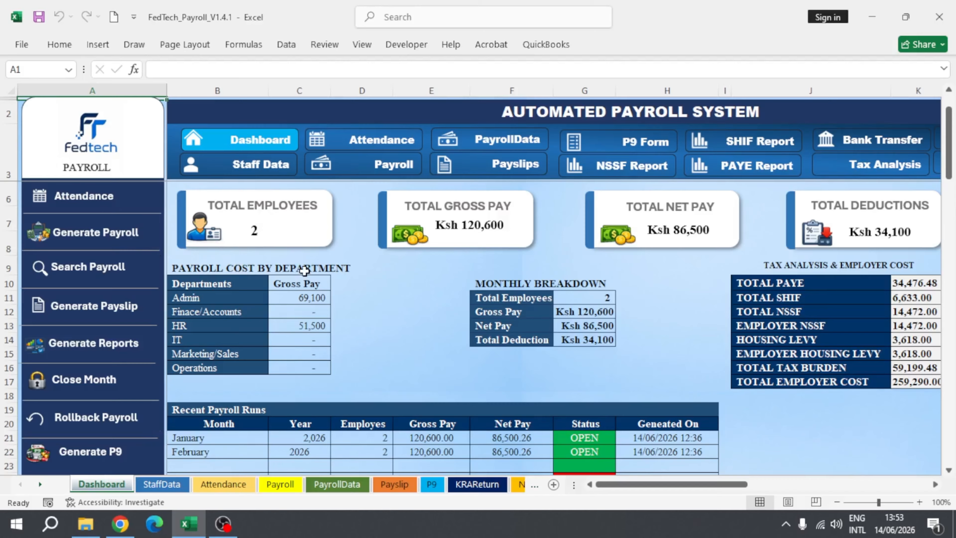
Step: Set the dashboard's payroll overview month to January
scroll(437, 267, up, 1)
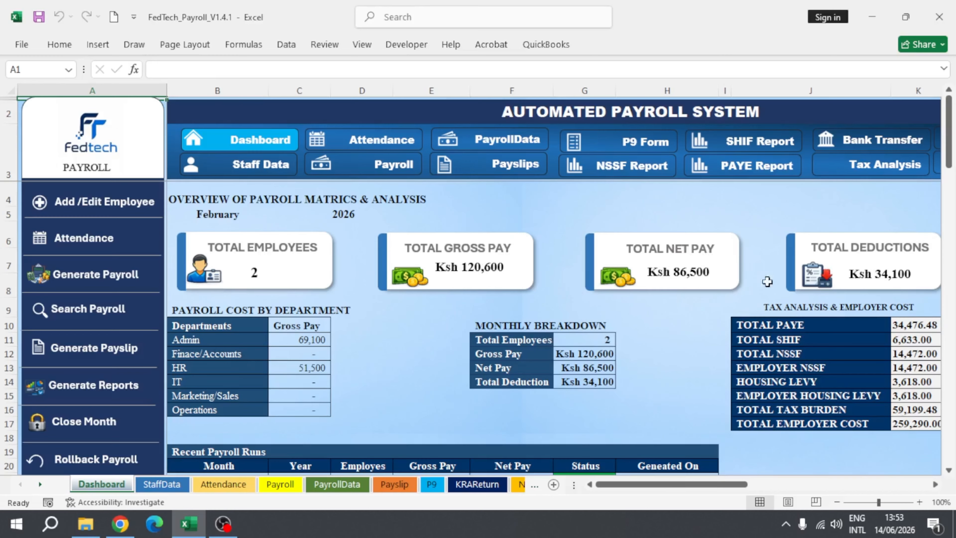
click(241, 214)
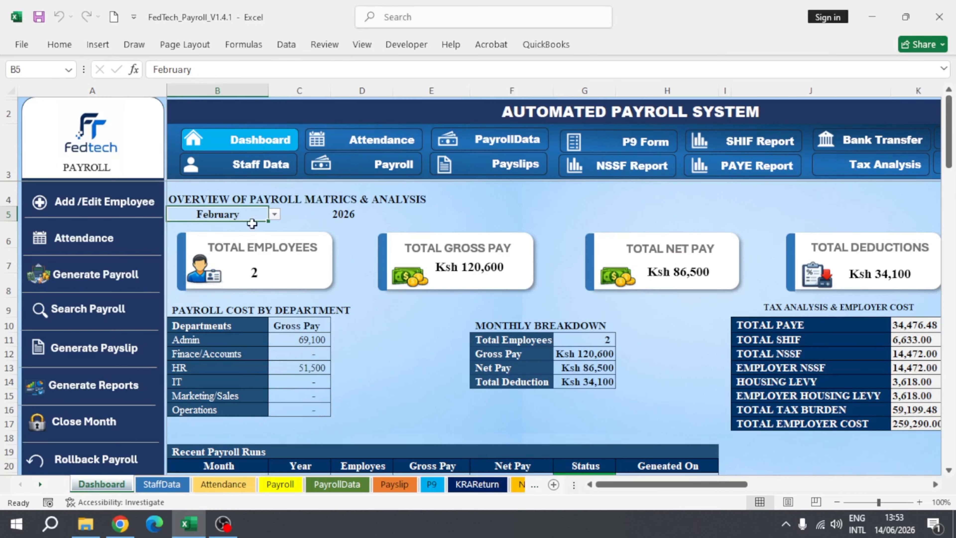
click(276, 215)
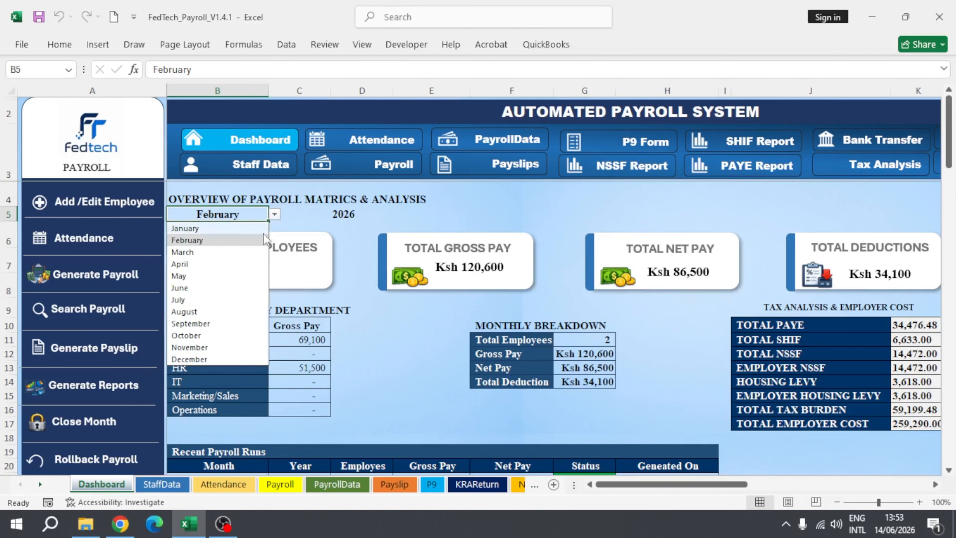
click(195, 229)
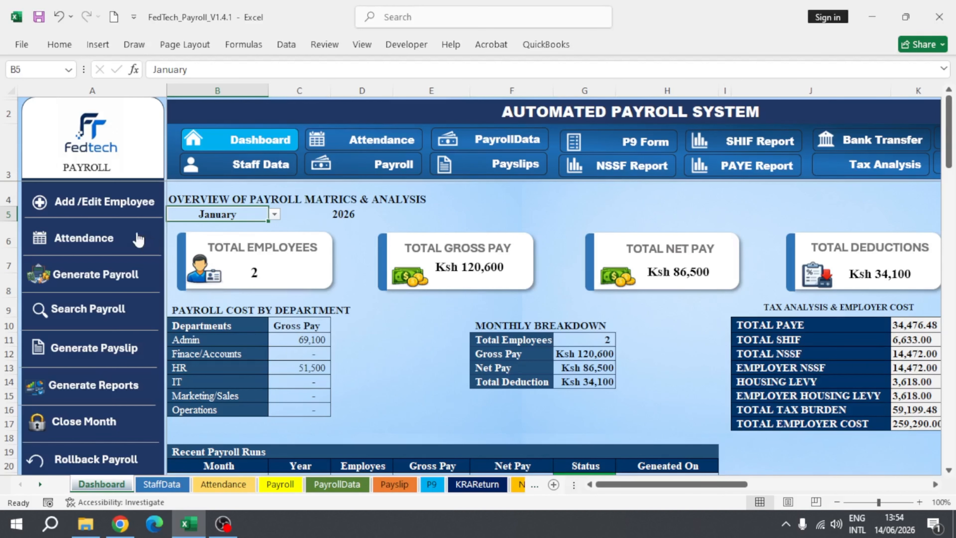
Step: Open the add/edit employee form and enter the new employee's number and name
click(58, 210)
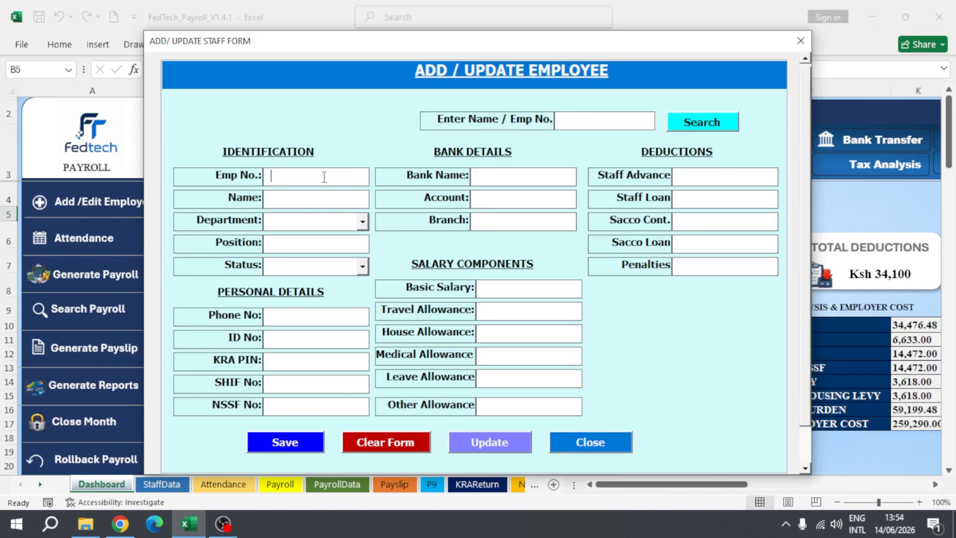
text(F)
text(001)
key(BackSpace)
text(3)
click(337, 199)
text(Mary F)
Step: Assign the new employee to the Marketing/Sales department with position Sales Rep and status Active
click(362, 221)
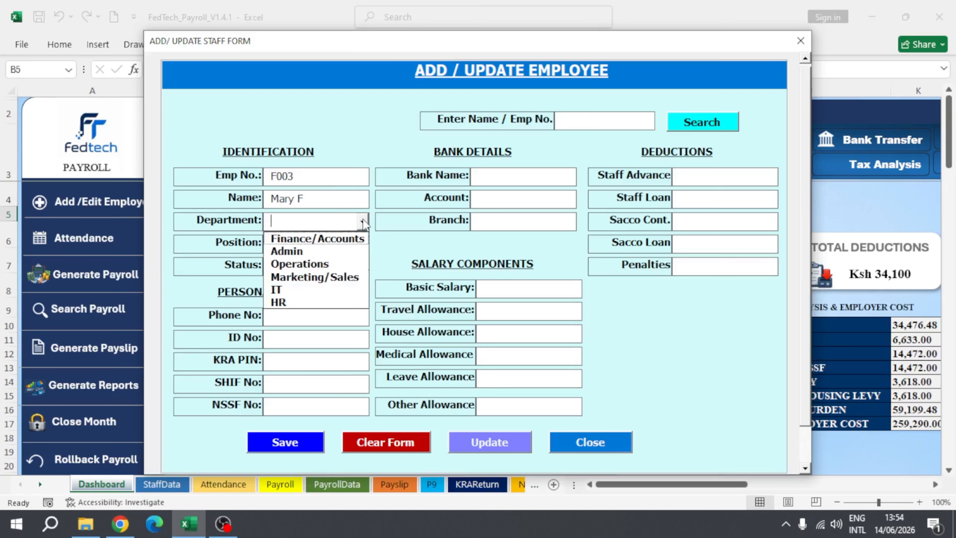
click(302, 285)
click(295, 247)
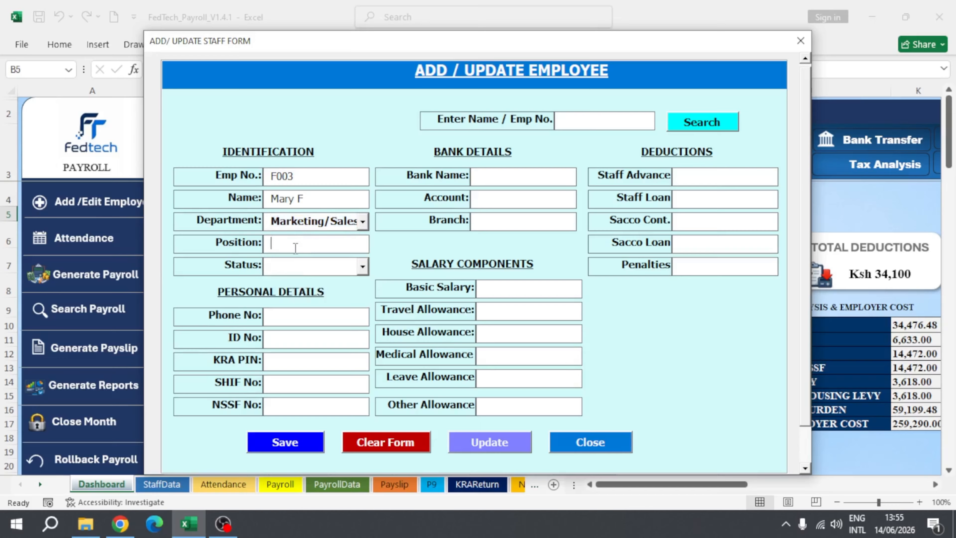
text(Sales Rep)
click(363, 267)
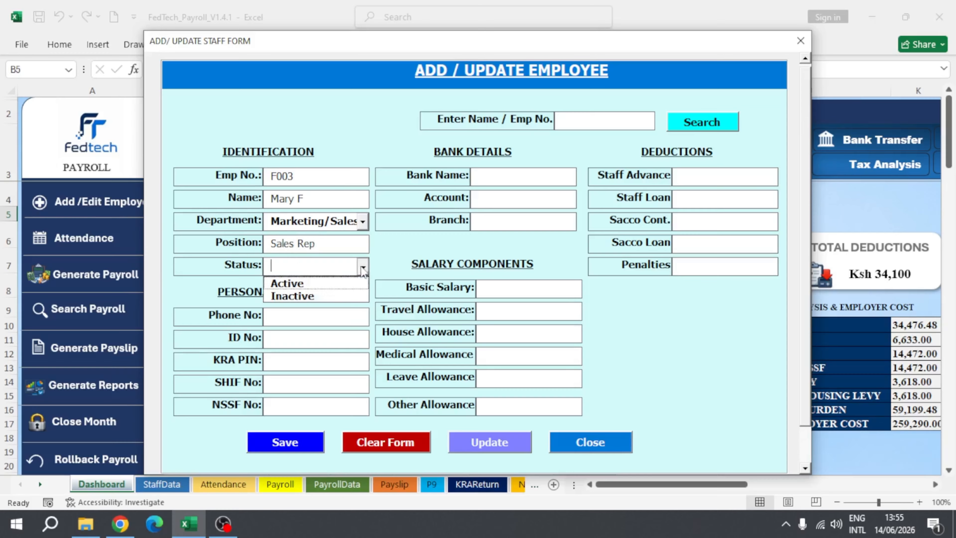
click(299, 285)
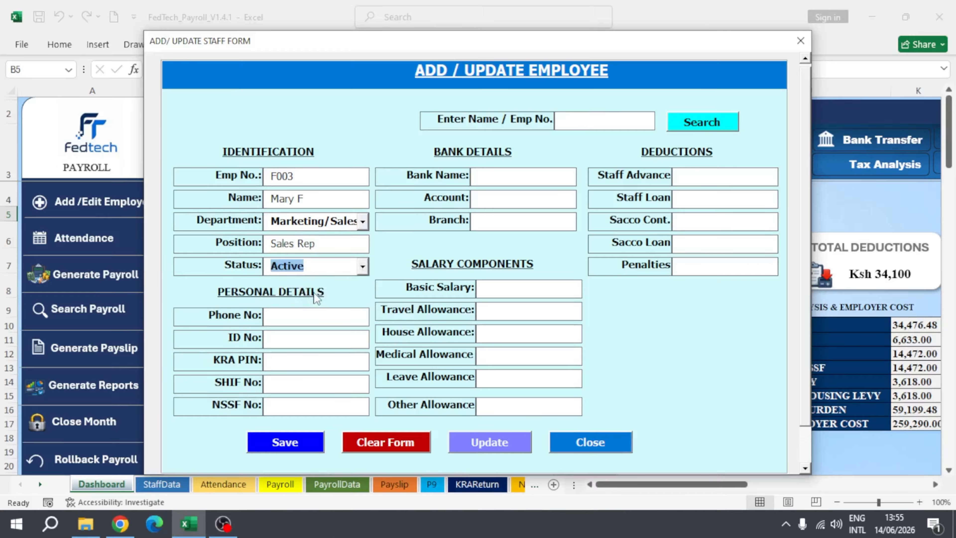
click(362, 267)
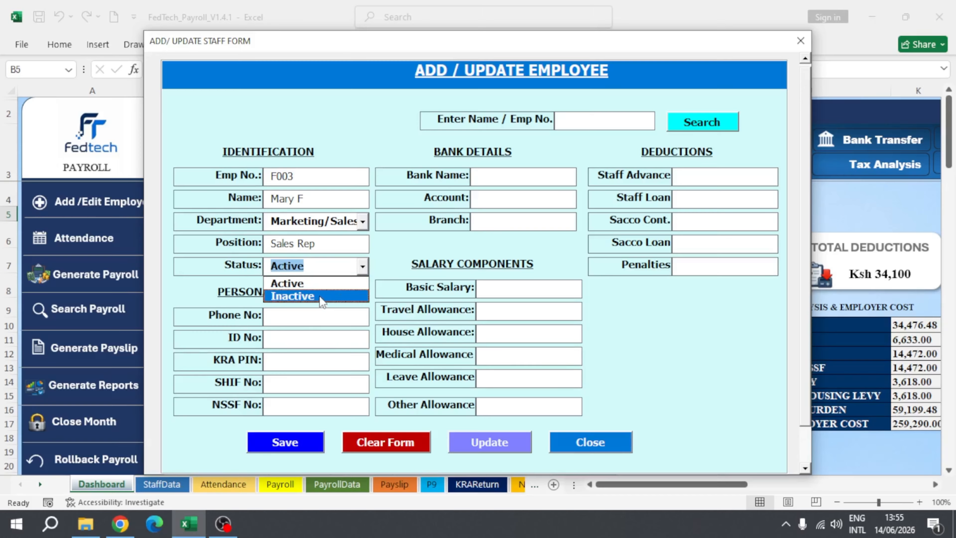
click(362, 266)
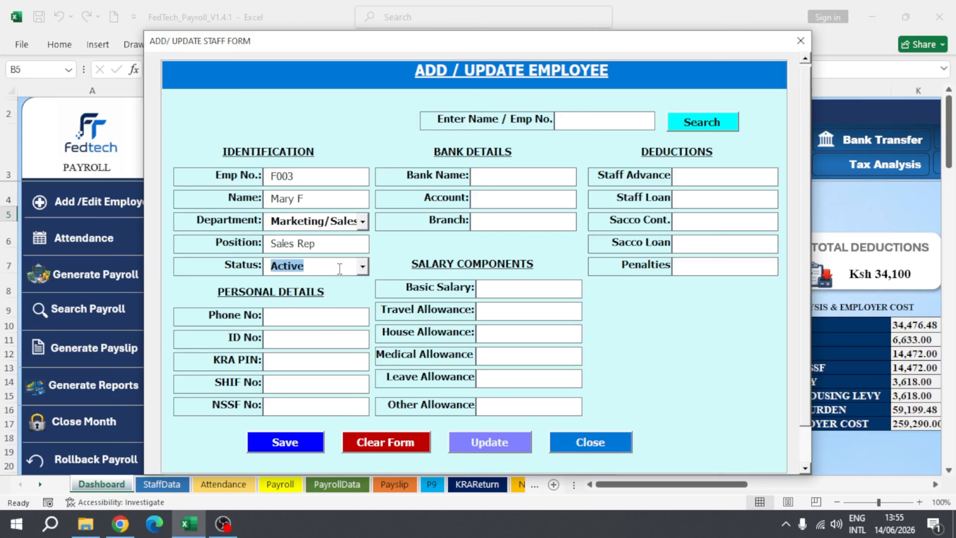
Step: Fill in the new employee's phone number, ID number and KRA PIN
click(326, 315)
text(011x)
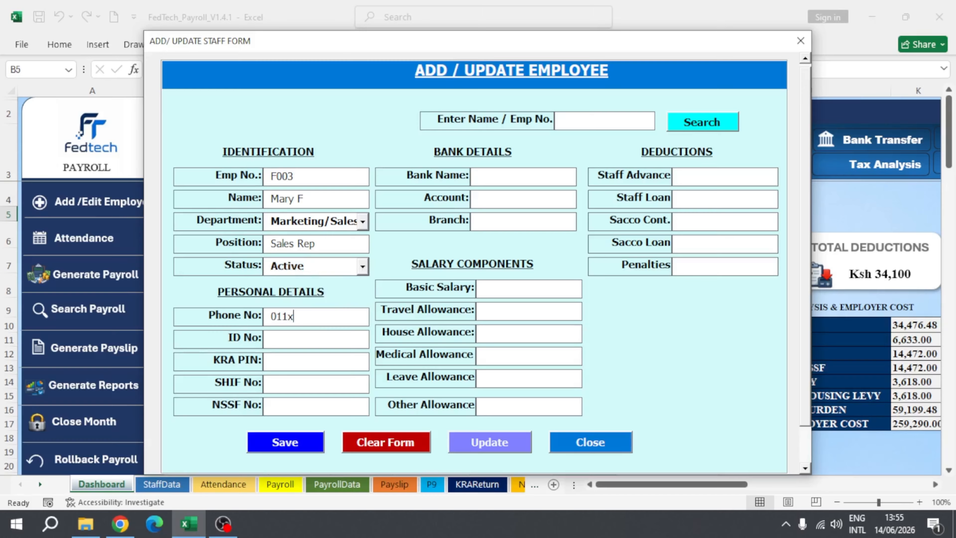
text(xxx)
click(306, 338)
text(132XXX)
click(309, 361)
text(A0PXXX)
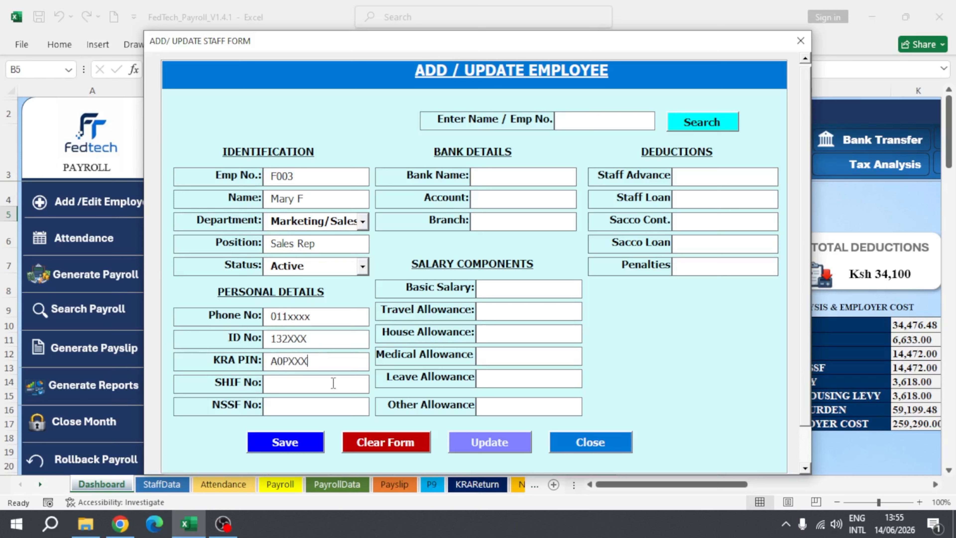
Step: Fill in the new employee's SHIF and NSSF numbers
click(324, 383)
text(CRXXX)
click(320, 407)
text(2020XXX)
Step: Enter the bank details with bank name XYZ, the employee's account number and branch YT
click(535, 174)
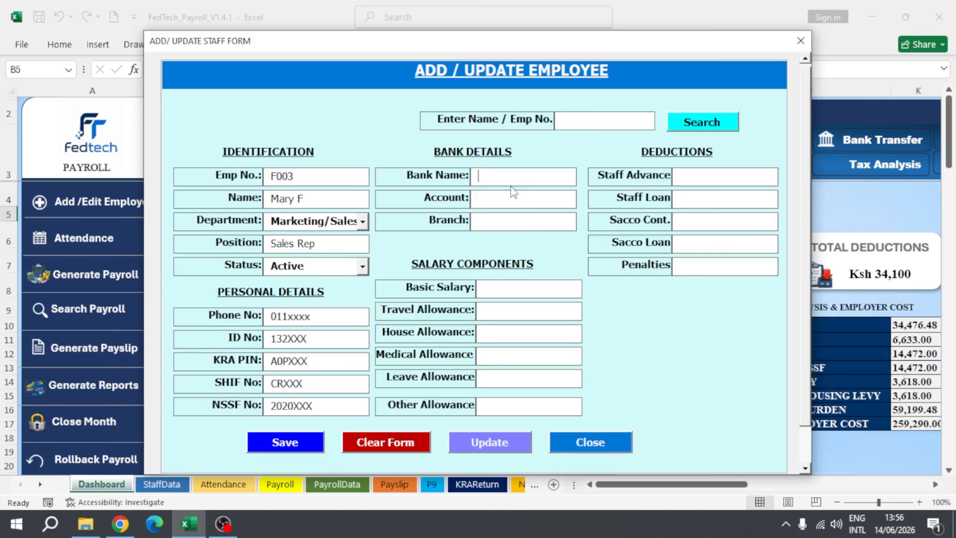
text(XYZ)
click(518, 199)
text(002XXX)
click(514, 220)
text(YT)
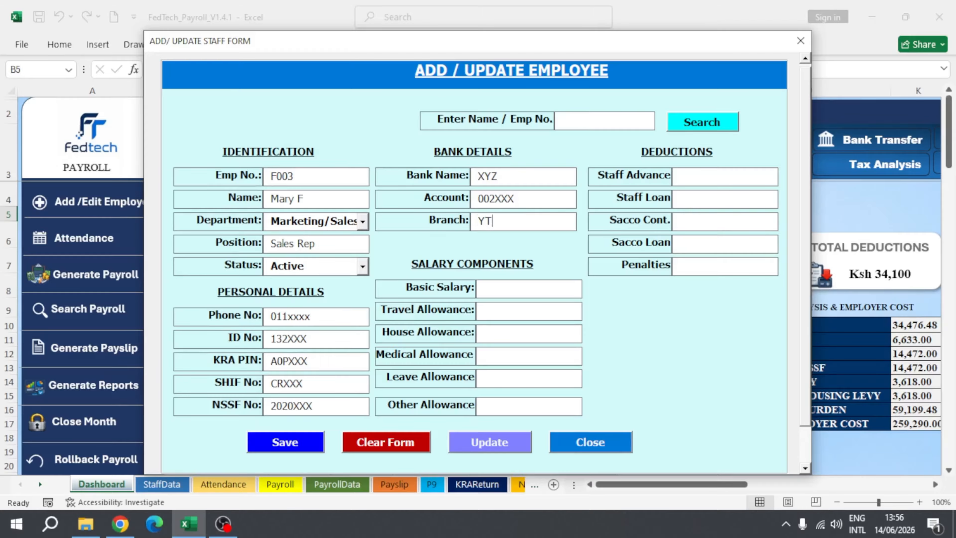
Step: Set the basic salary to 35800 and the travel allowance to 1500
click(531, 287)
text(35800)
click(512, 312)
text(1500)
Step: Set the house allowance to 2500, the medical and leave allowances to 0, and the other allowance to 1200
click(507, 334)
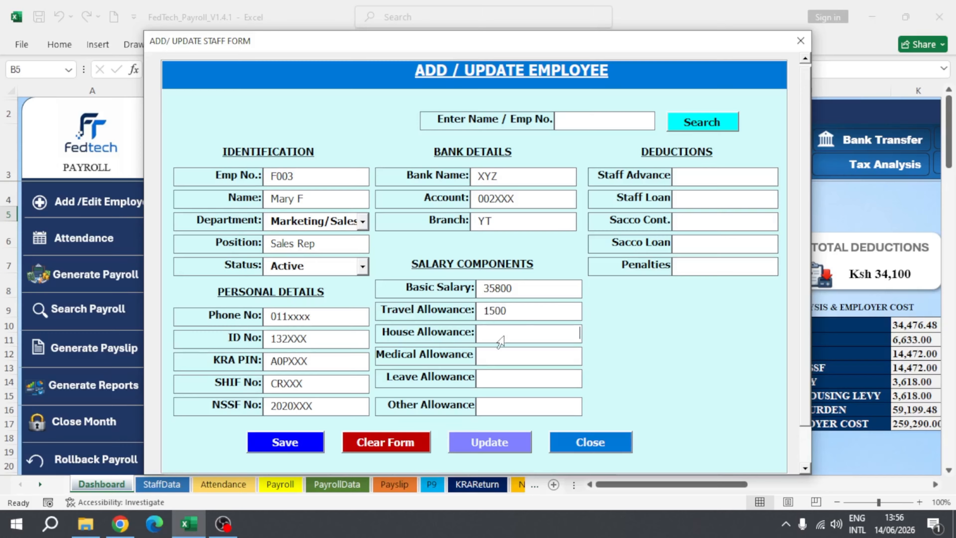
text(25000)
key(BackSpace)
click(507, 359)
text(0)
click(498, 377)
text(0)
click(517, 410)
text(1200)
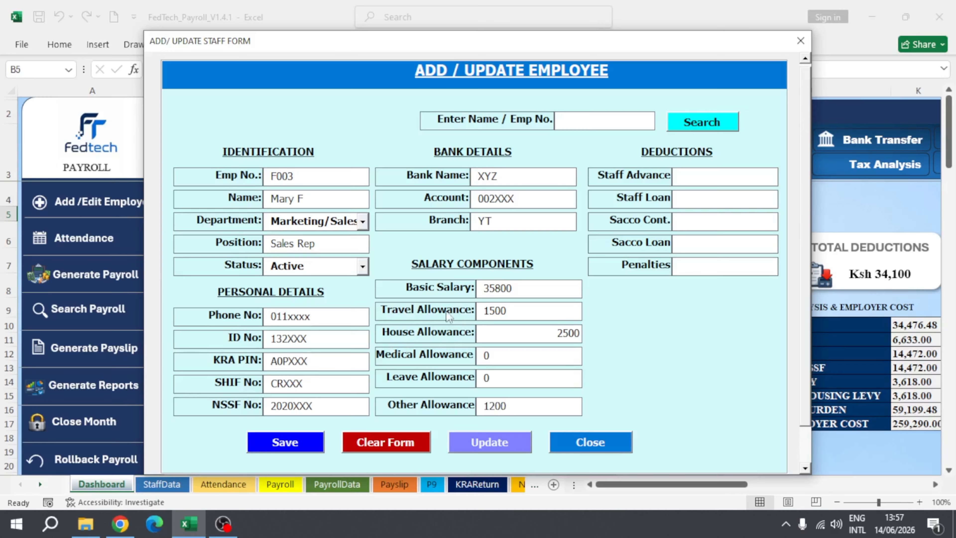
Step: Set the staff advance to 5000 and all other deductions to 0, and save the new employee record
click(708, 177)
text(5000)
click(696, 198)
text(0)
click(714, 224)
text(0)
click(719, 242)
text(0)
click(720, 265)
text(0)
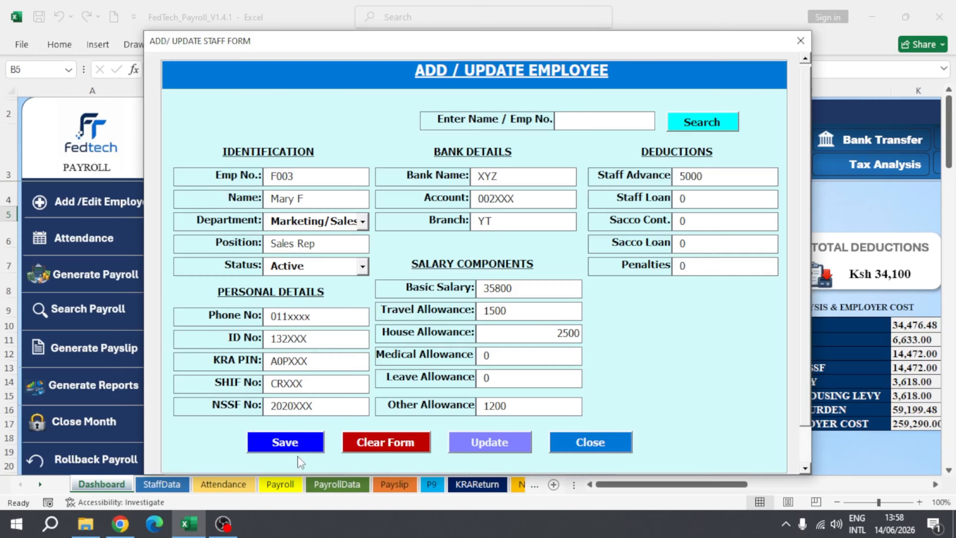
click(299, 443)
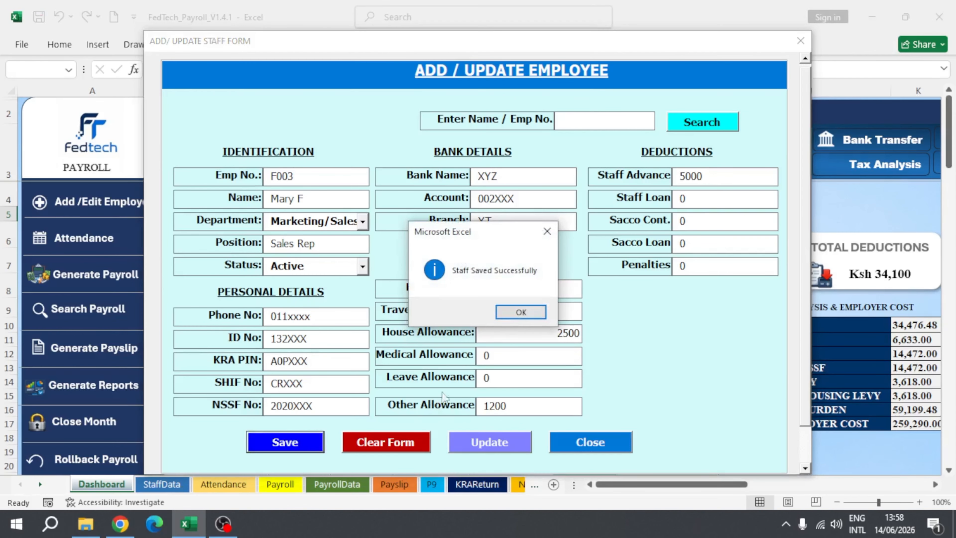
click(526, 313)
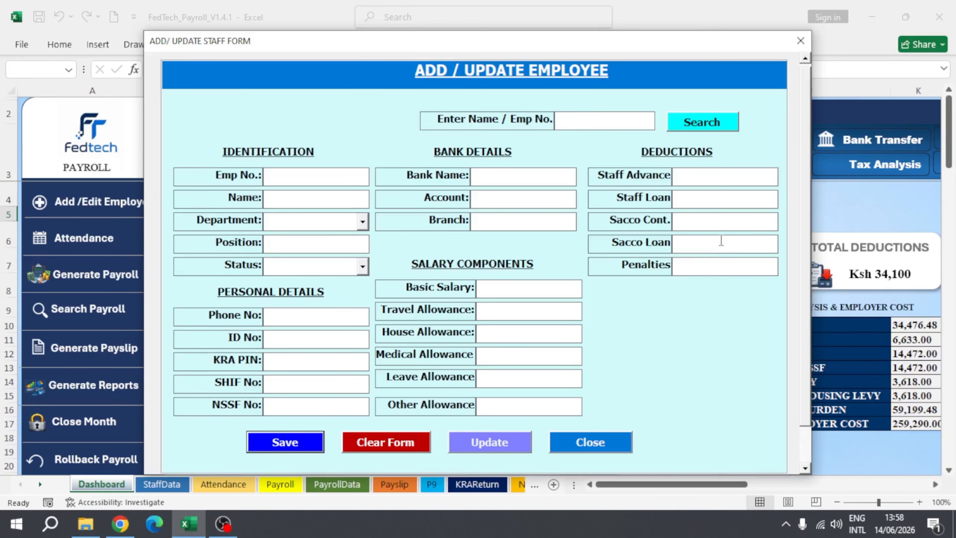
Step: Look up an existing employee by first name to load the Admin manager's record into the form
click(598, 122)
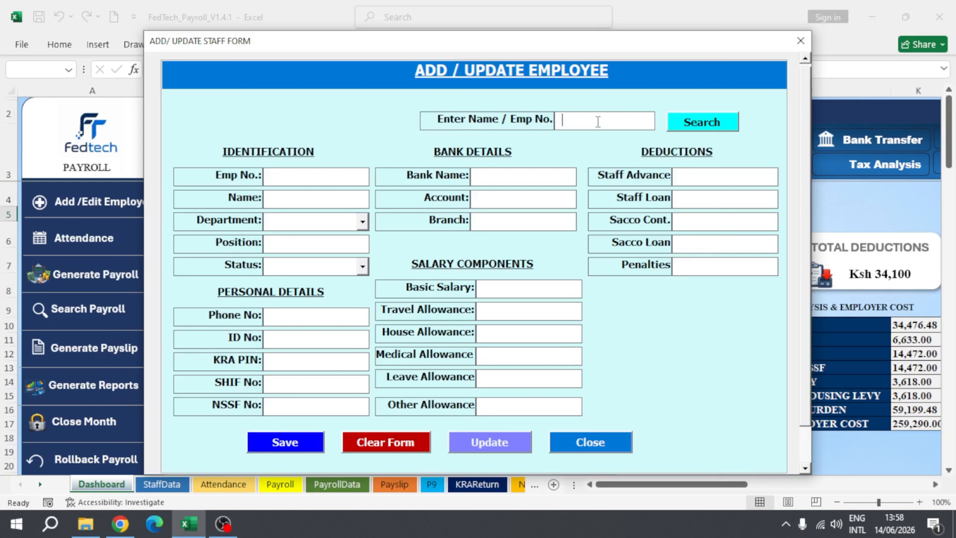
text(fRED)
key(BackSpace)
key(BackSpace)
key(BackSpace)
key(BackSpace)
text(Fred)
click(694, 130)
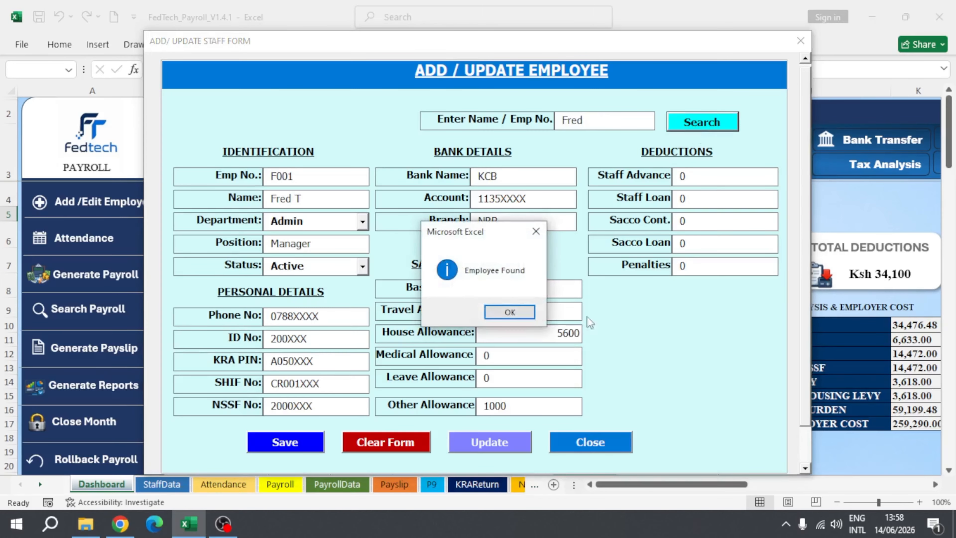
click(521, 315)
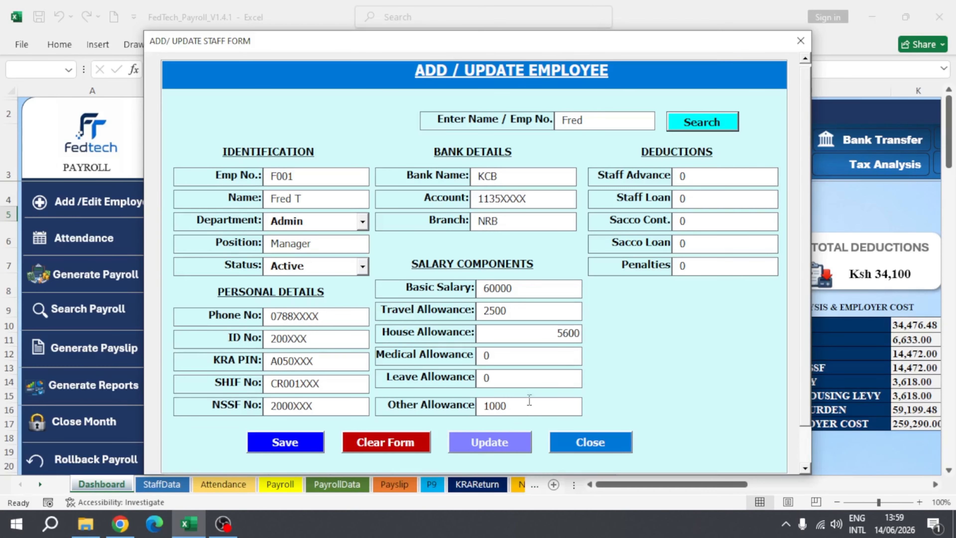
Step: Update the loaded employee record and close the staff form
click(468, 447)
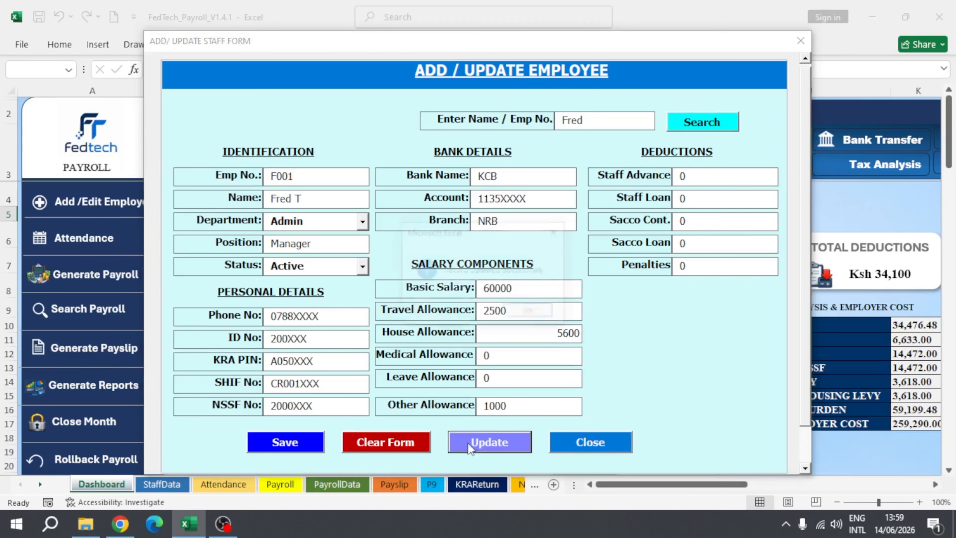
click(528, 313)
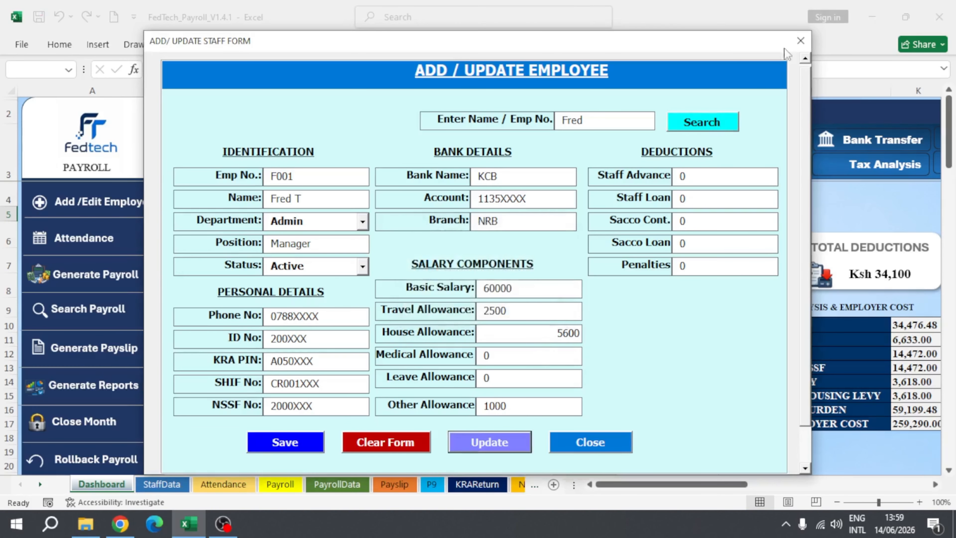
click(800, 41)
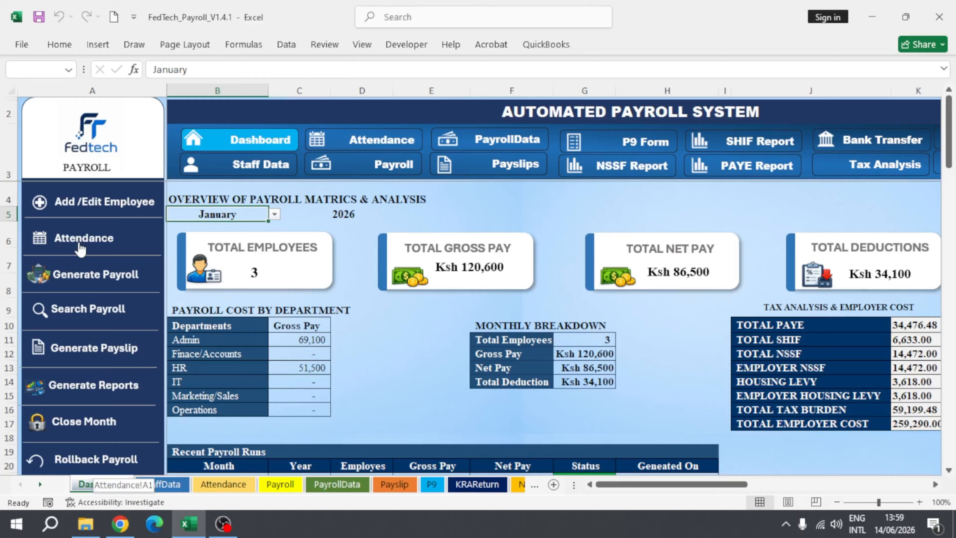
Step: Open the employee attendance register and load the current employees into it
click(55, 238)
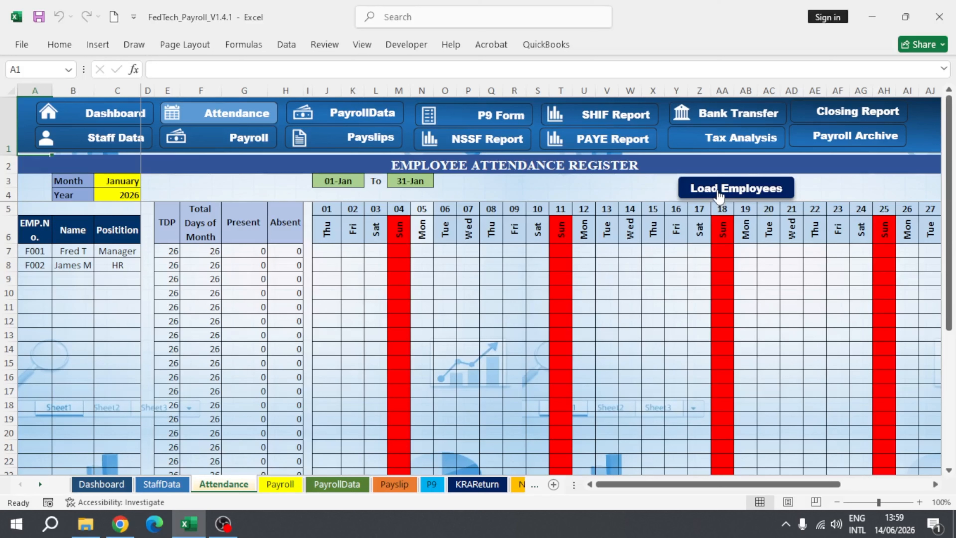
click(719, 190)
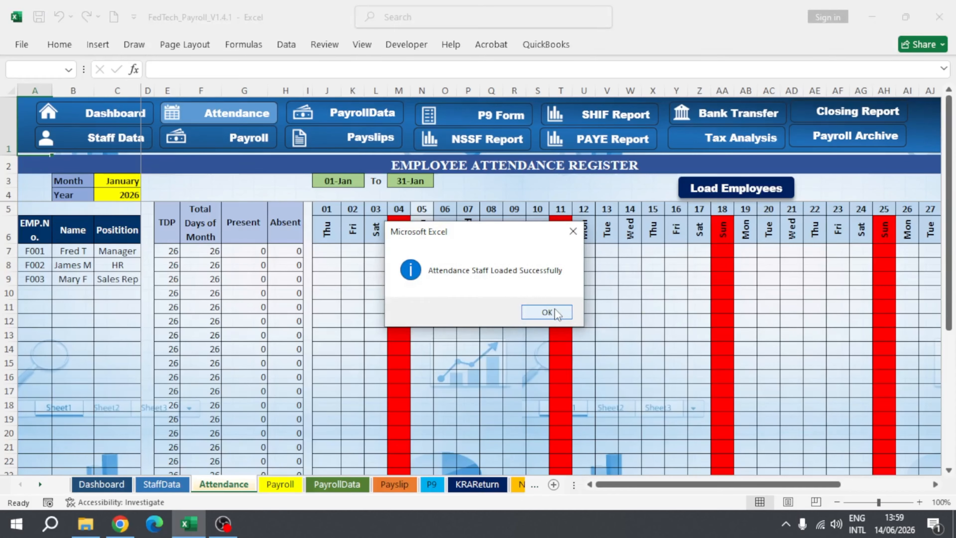
click(556, 313)
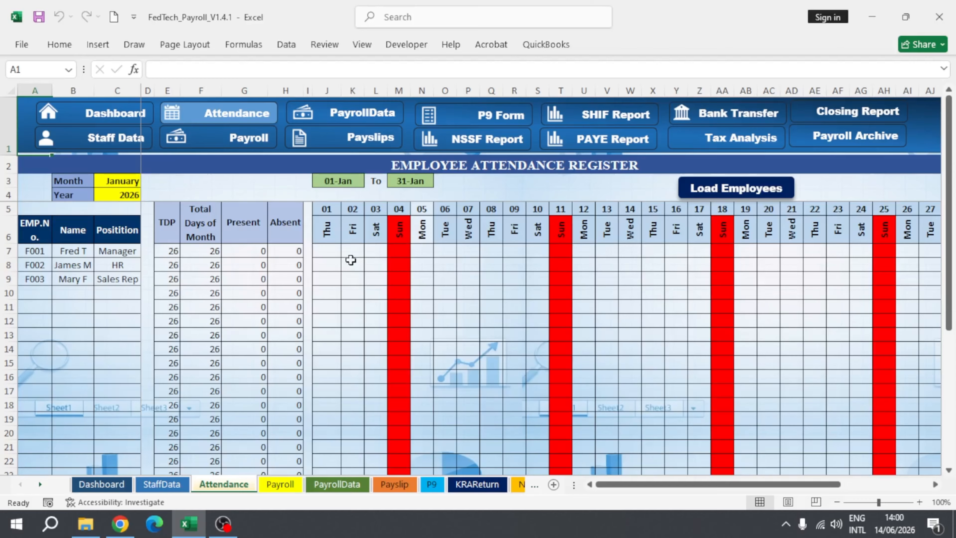
Step: Mark the manager in the first register row as P for 1 January and A for 2 January
click(328, 251)
click(348, 253)
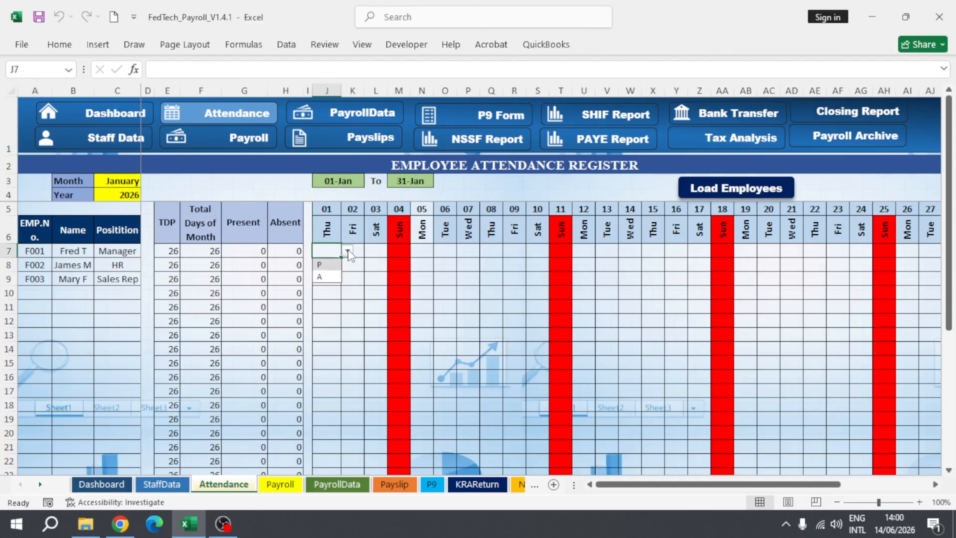
click(327, 268)
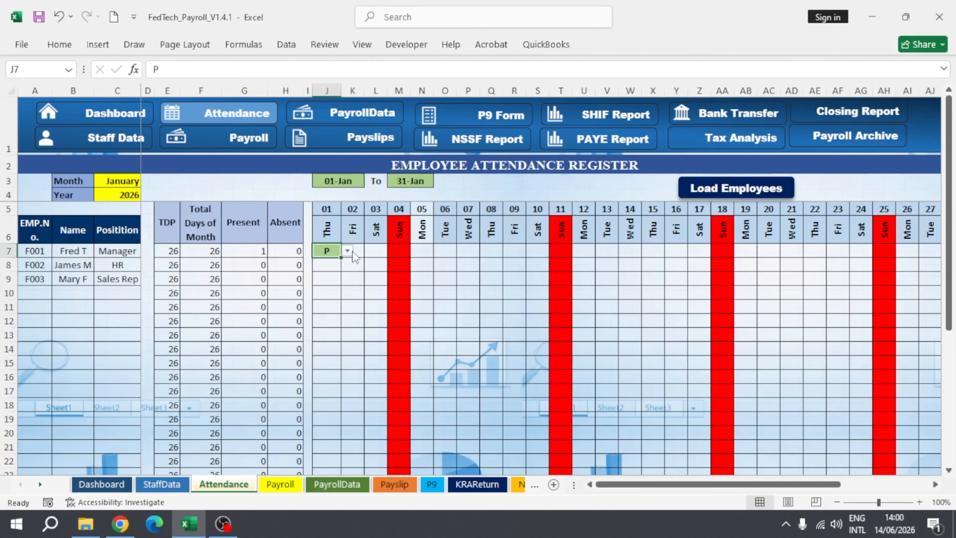
click(357, 253)
click(371, 251)
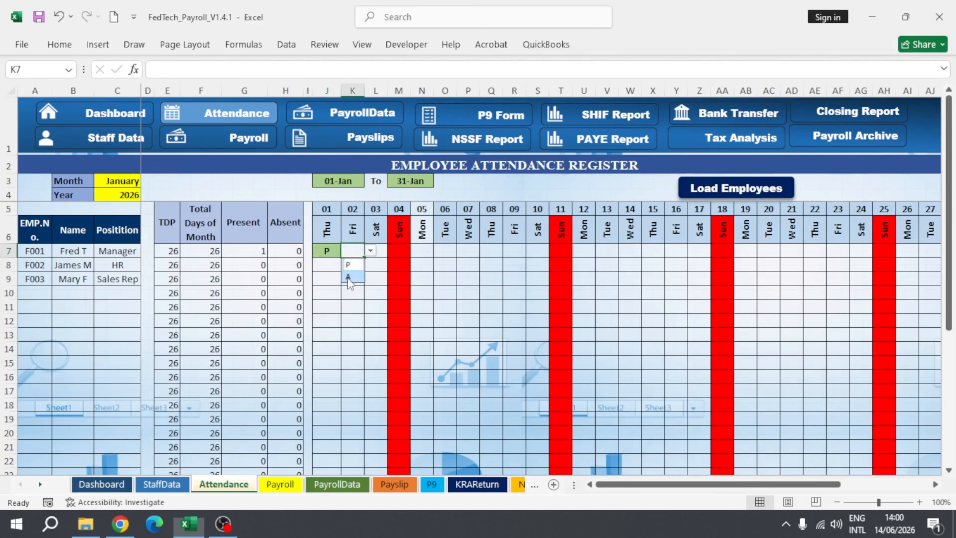
click(349, 277)
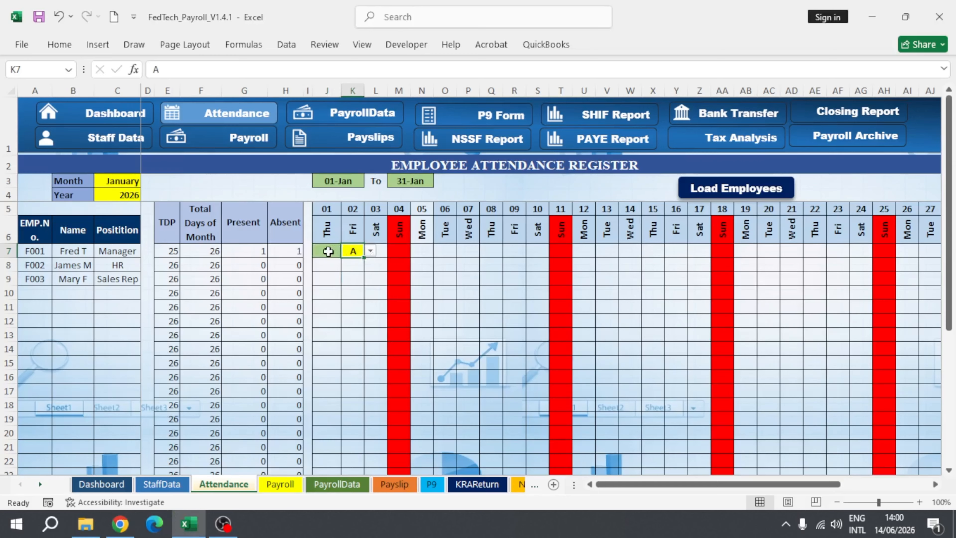
Step: Clear the manager's attendance marks for 1 and 2 January
drag(327, 250, 349, 254)
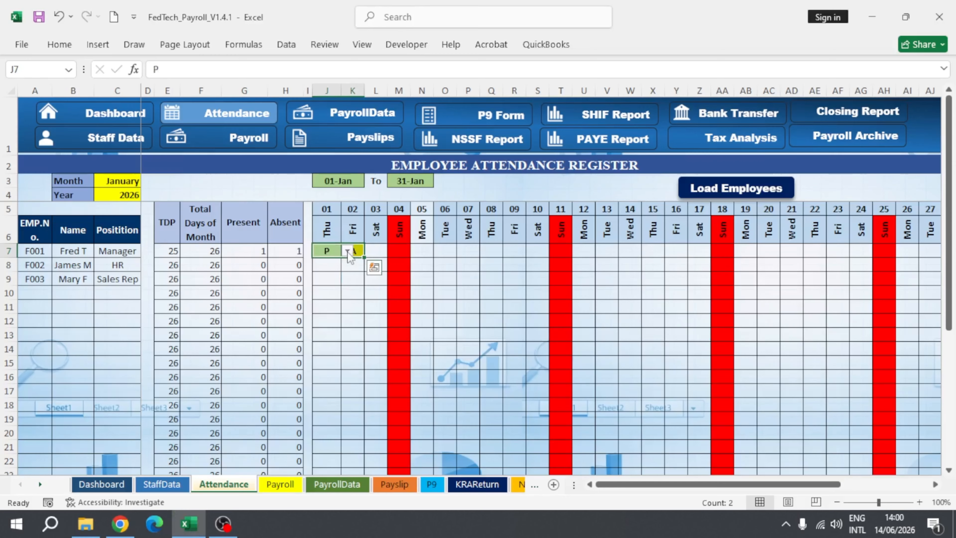
key(Delete)
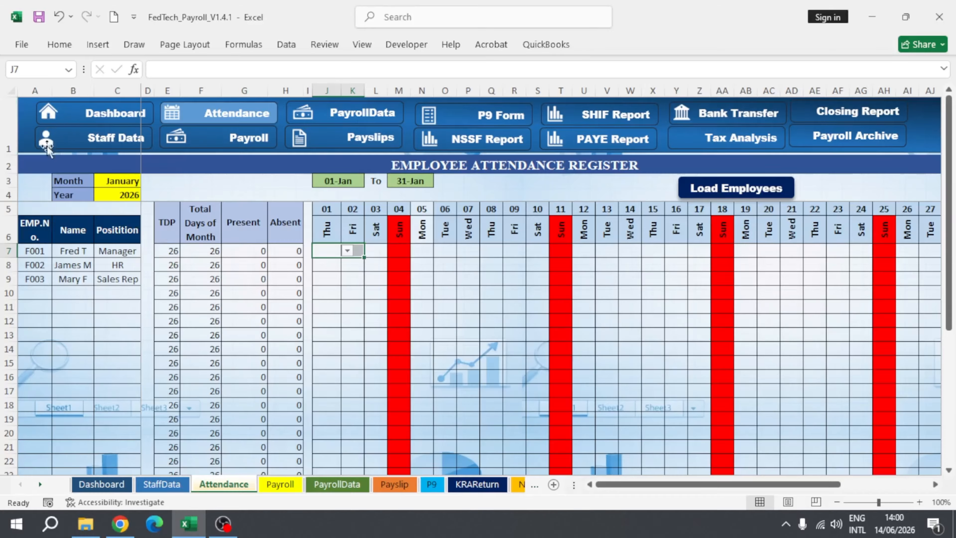
Step: Return to the dashboard and review the recent payroll runs table for months already processed
click(113, 114)
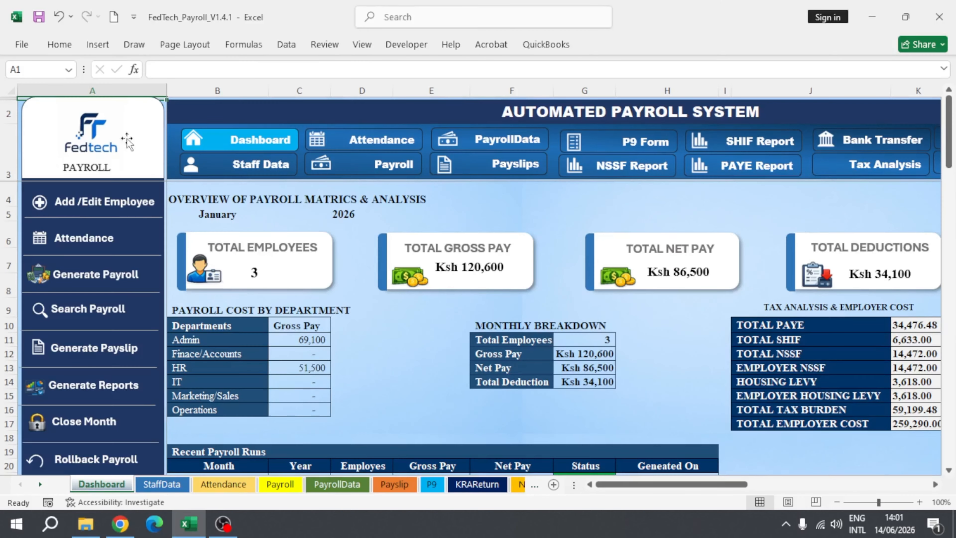
click(67, 283)
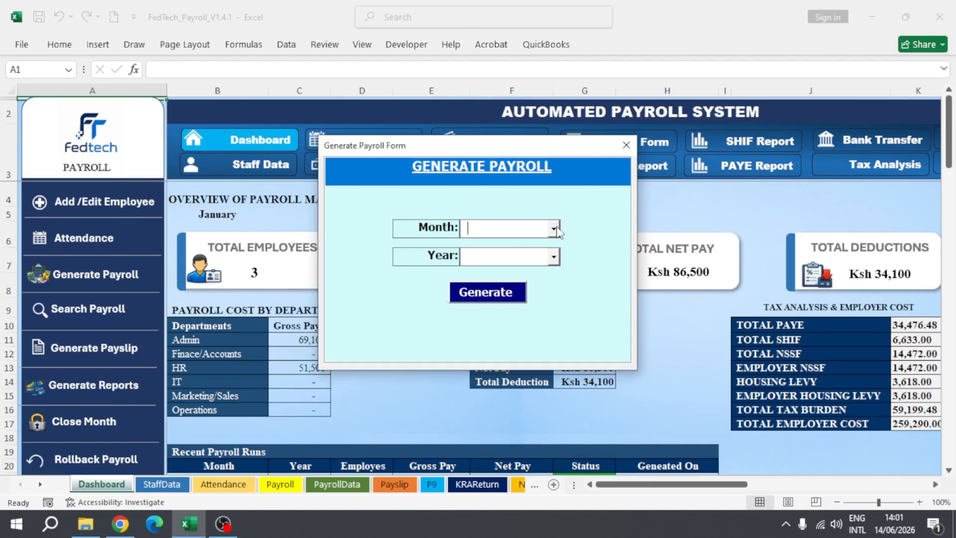
click(626, 145)
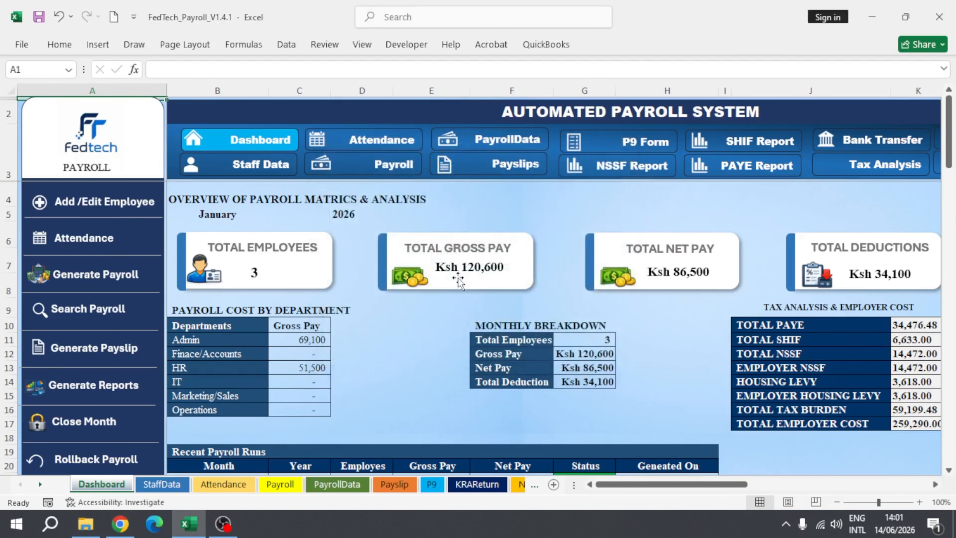
scroll(454, 286, down, 2)
scroll(453, 293, down, 1)
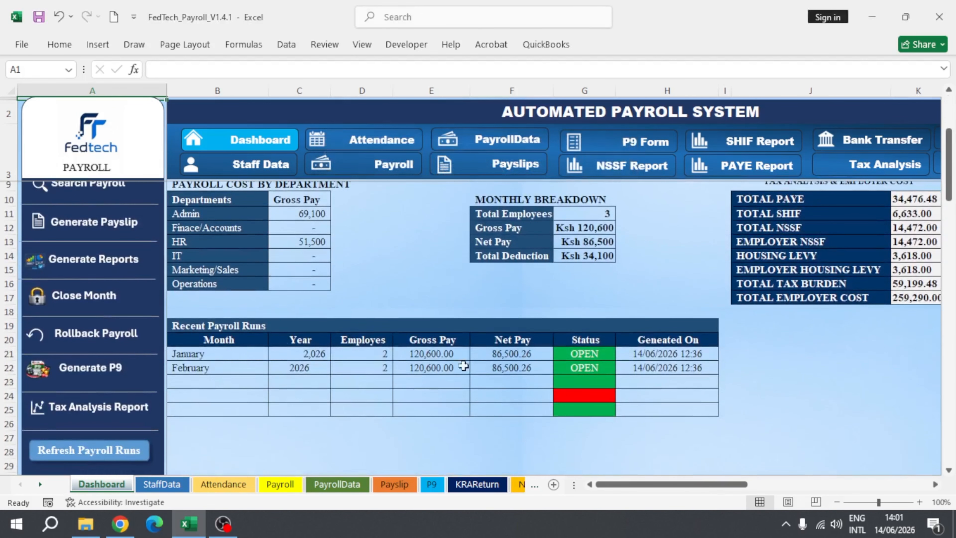
scroll(220, 356, up, 2)
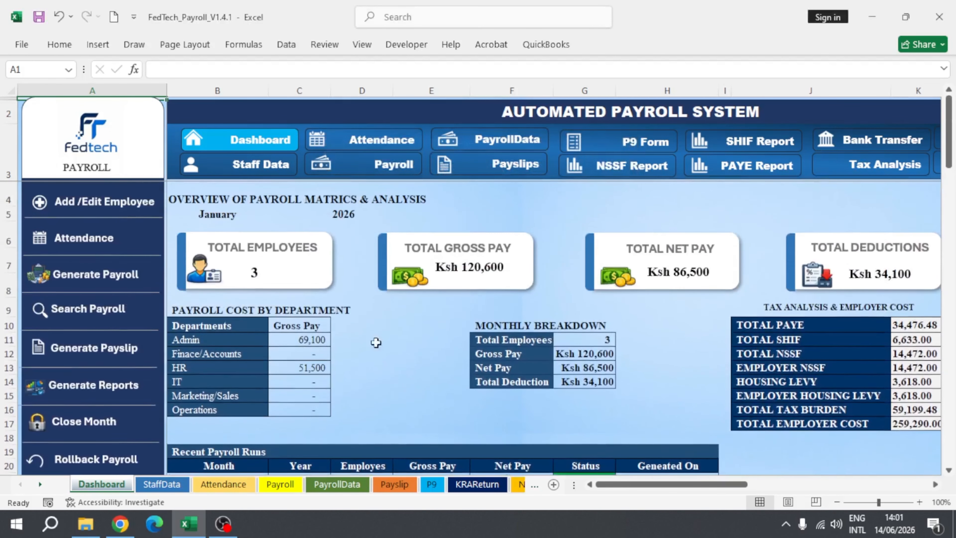
Step: Try to generate the payroll for January 2026
click(69, 279)
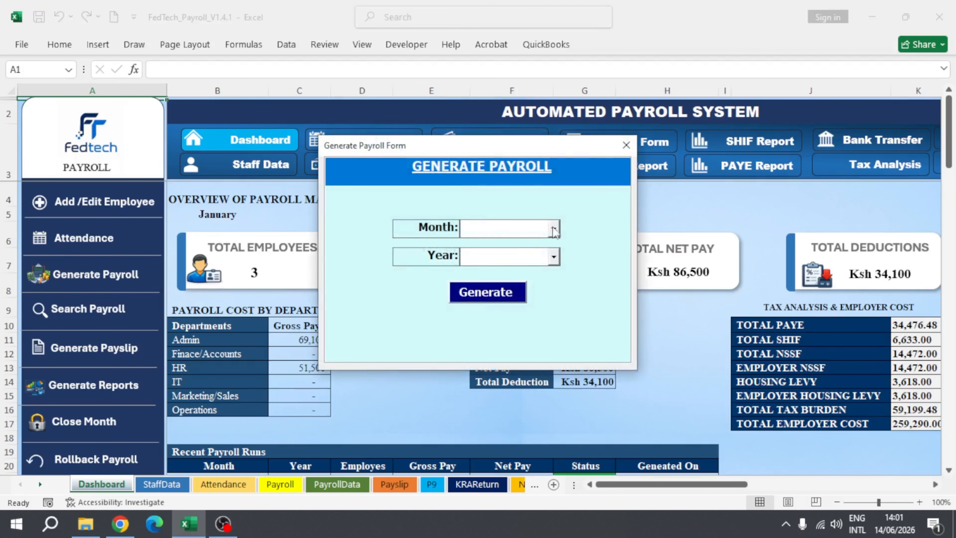
click(557, 231)
click(527, 249)
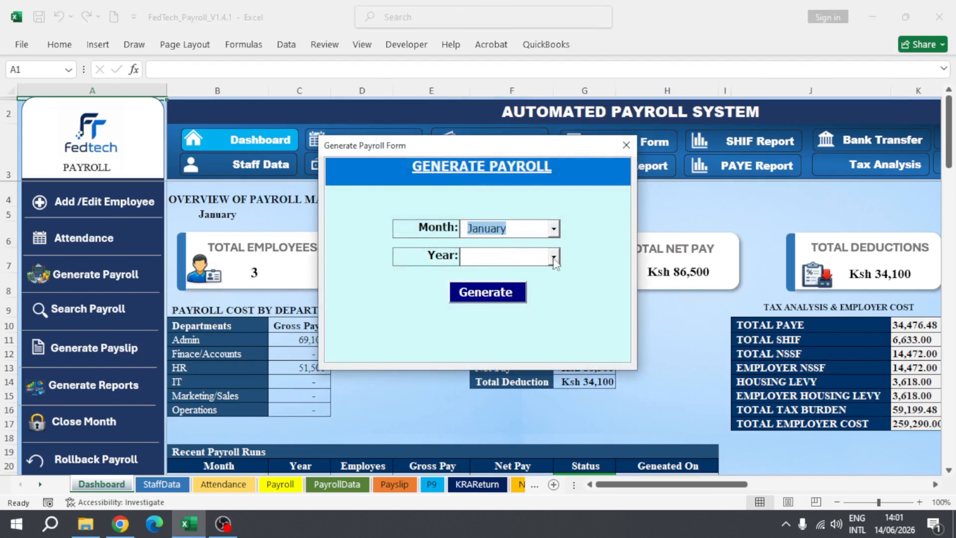
click(554, 258)
click(497, 291)
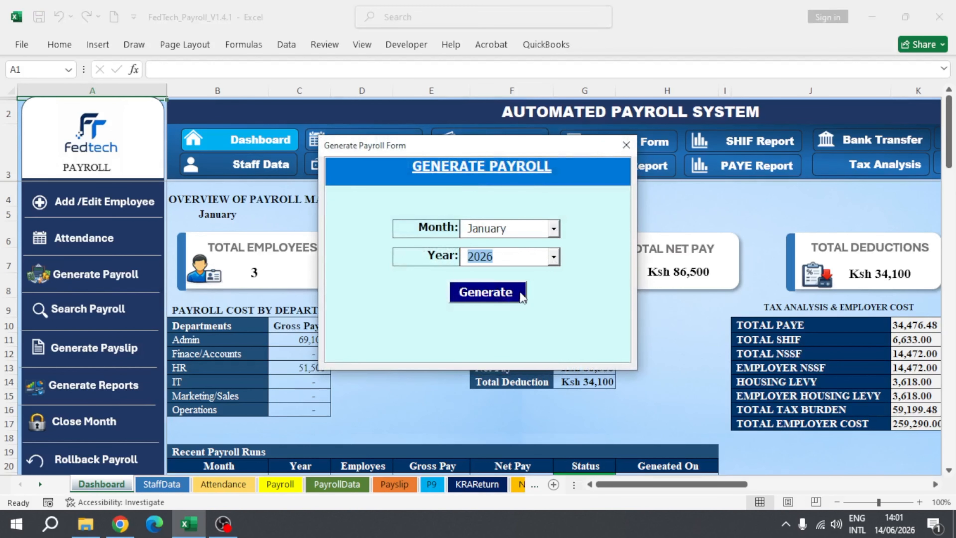
click(488, 295)
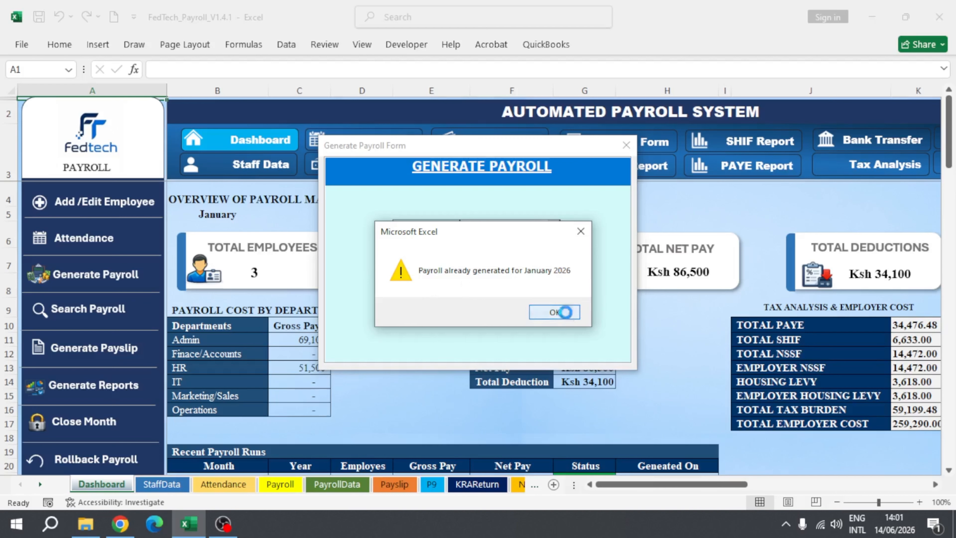
click(559, 312)
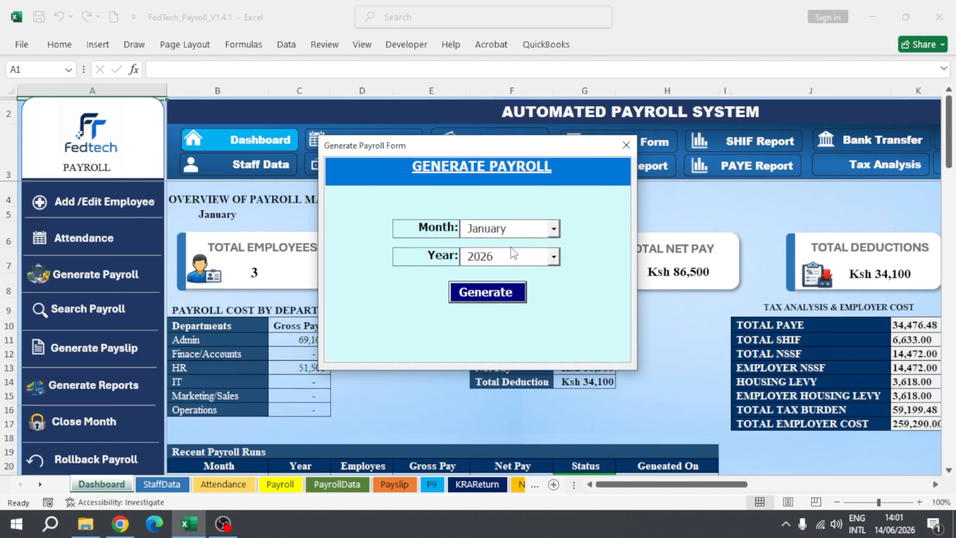
Step: Generate the payroll for March 2026 and dismiss the messages
click(554, 230)
click(500, 274)
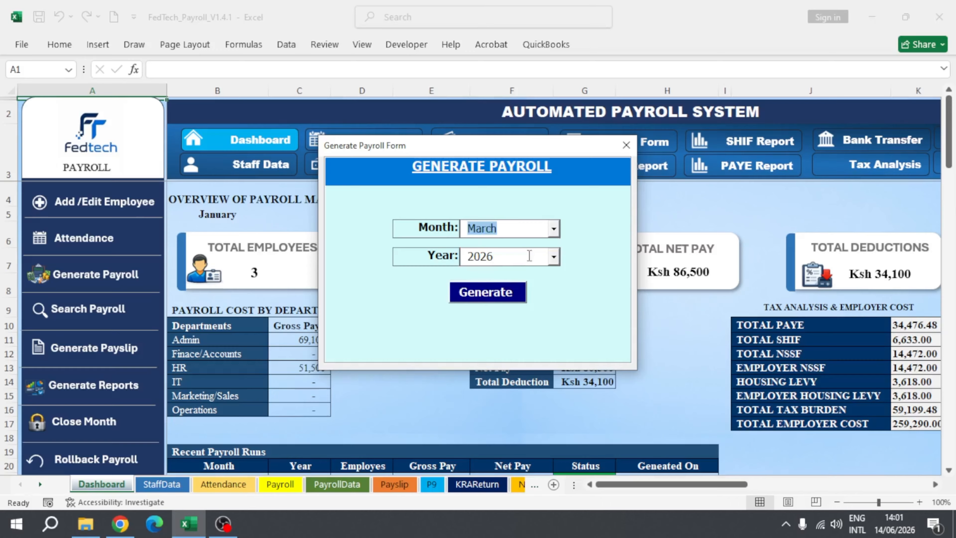
click(554, 257)
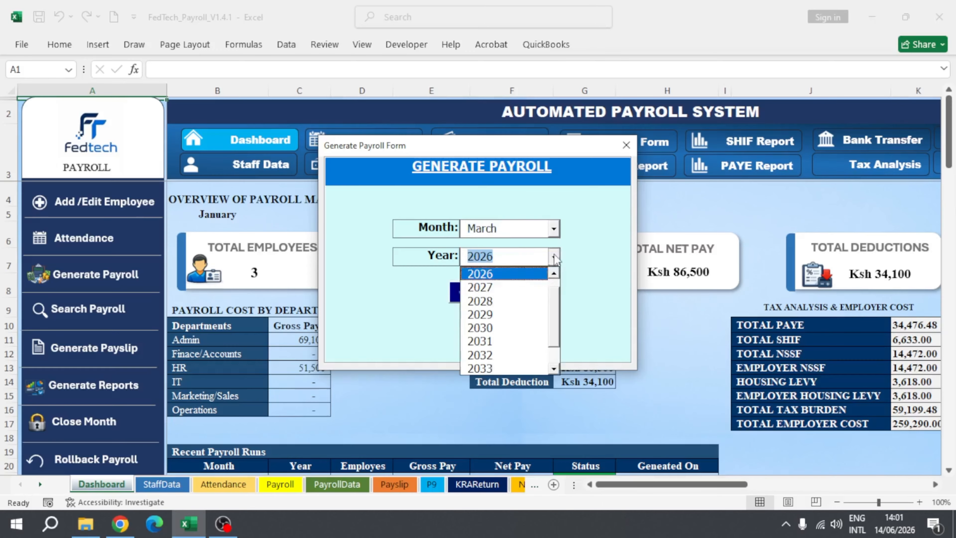
click(486, 274)
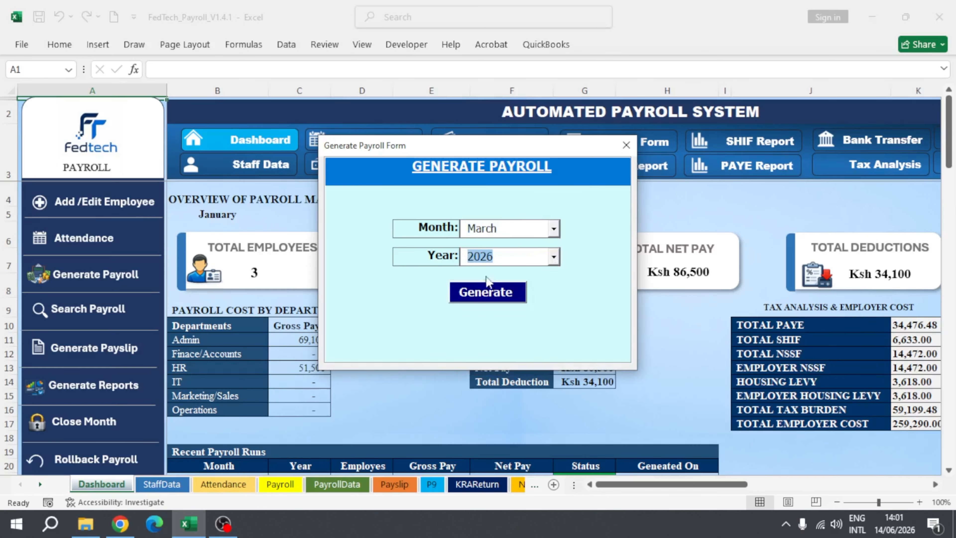
click(488, 299)
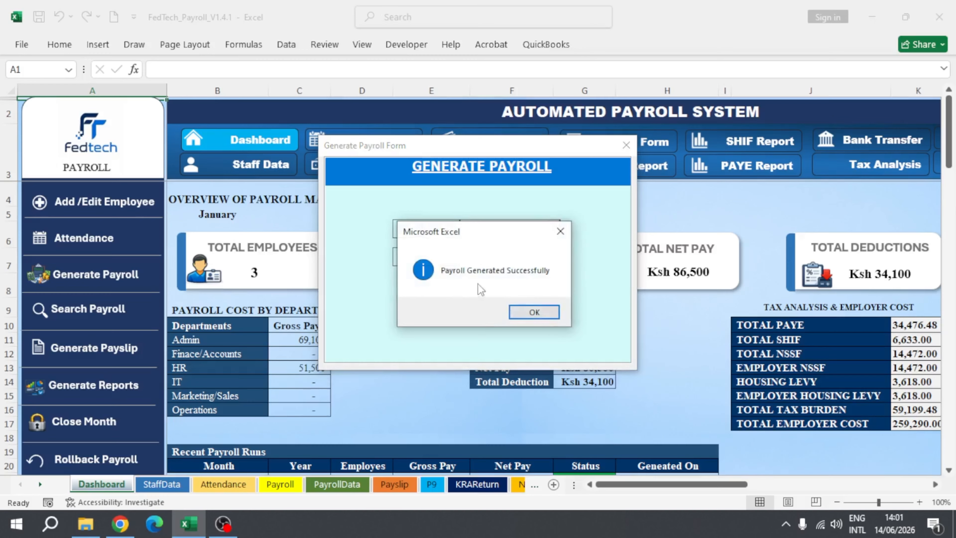
click(534, 312)
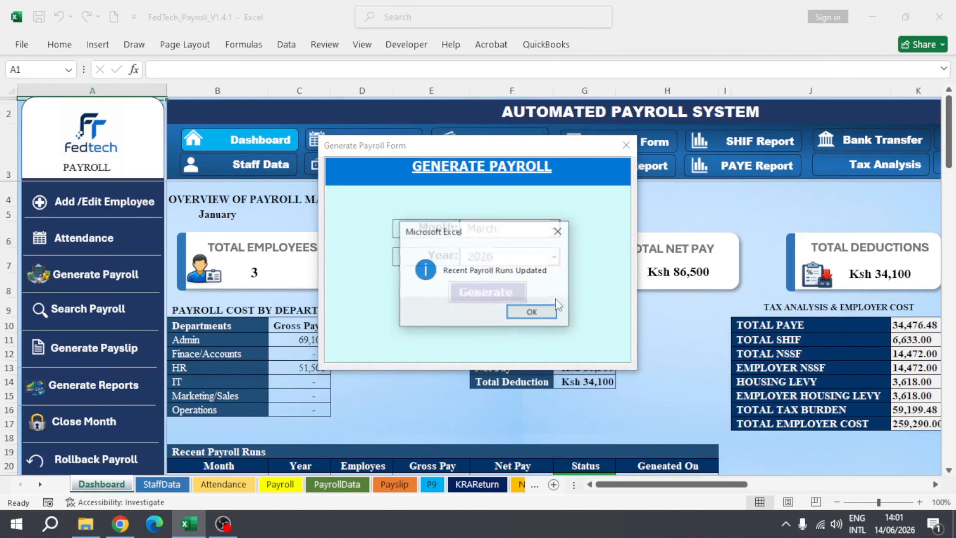
click(532, 313)
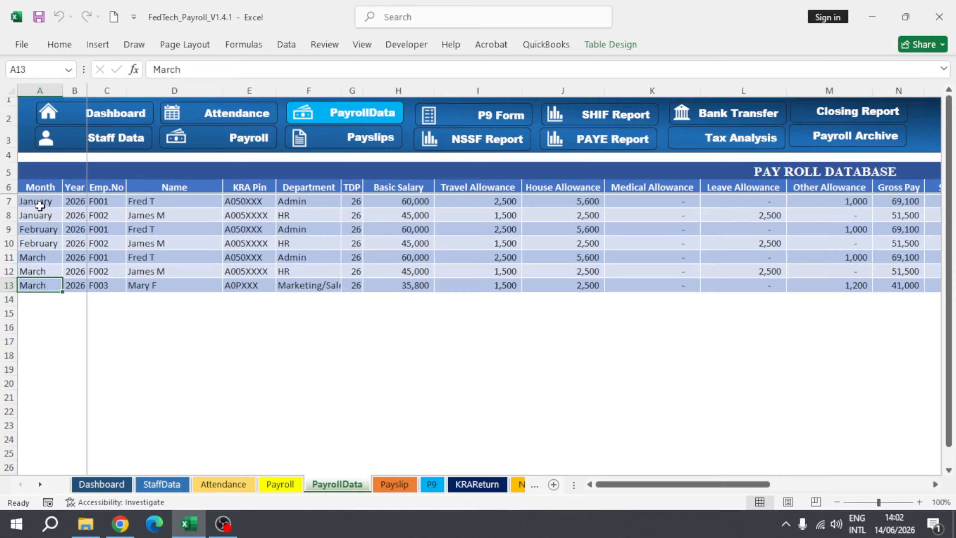
Step: Examine the payroll database's monthly records and its salary, allowance and gross pay columns
click(39, 205)
drag(40, 216, 45, 287)
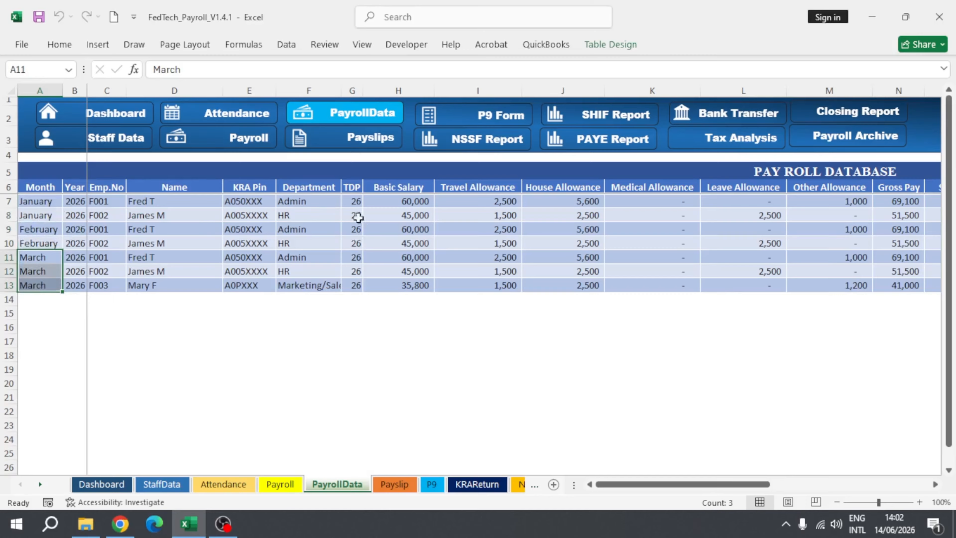
click(350, 185)
click(411, 186)
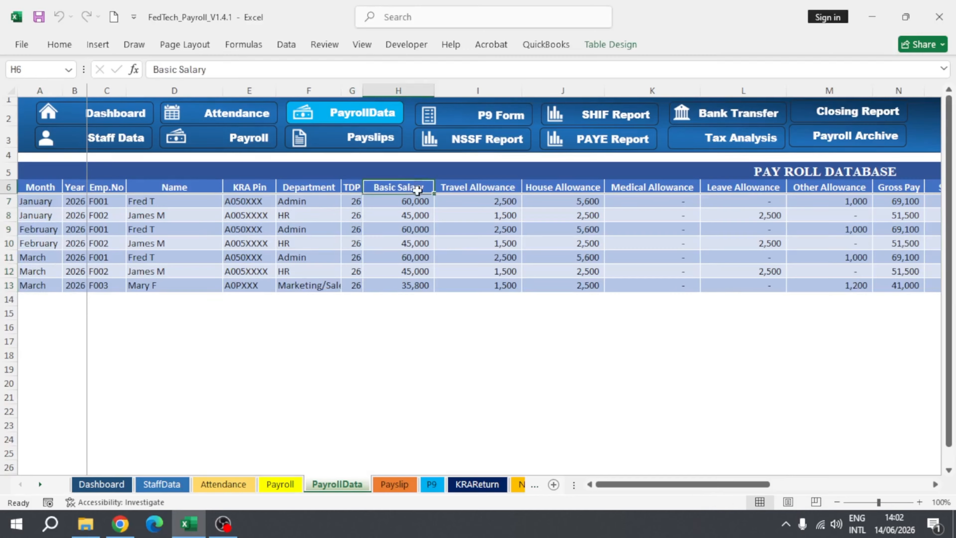
click(485, 189)
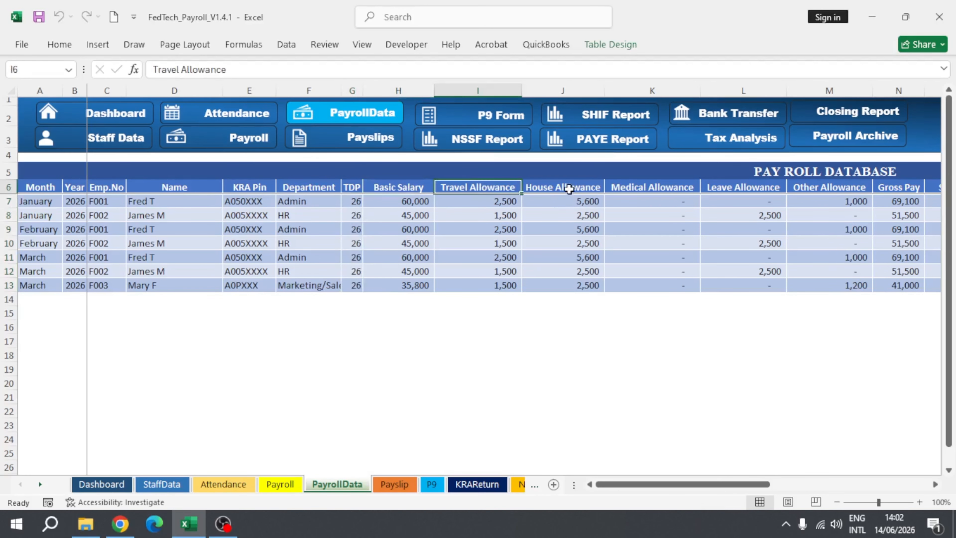
click(589, 190)
click(677, 196)
click(731, 188)
click(849, 190)
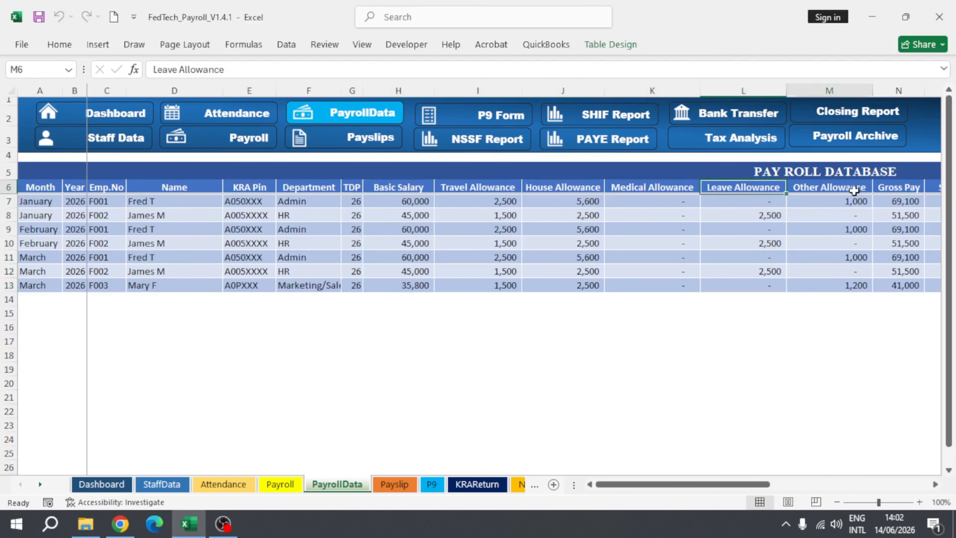
click(902, 192)
Step: Examine the SHIF, NSSF, housing levy, PAYE and other deduction columns of the payroll database
drag(755, 485, 903, 495)
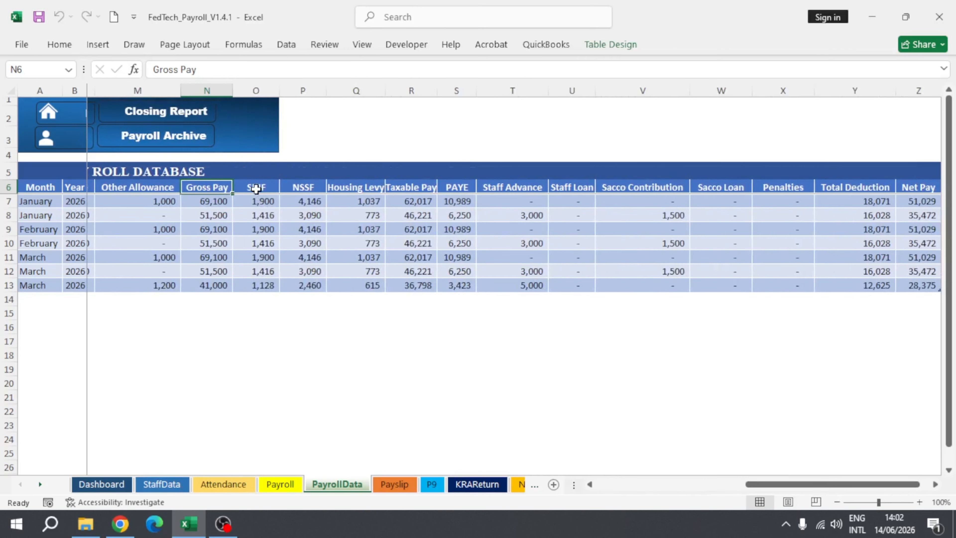
click(297, 187)
click(375, 189)
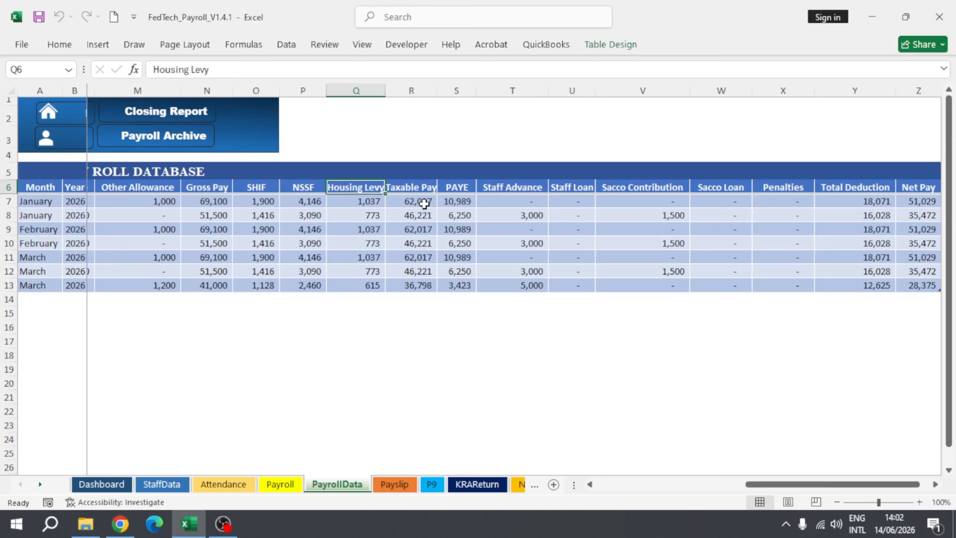
click(457, 201)
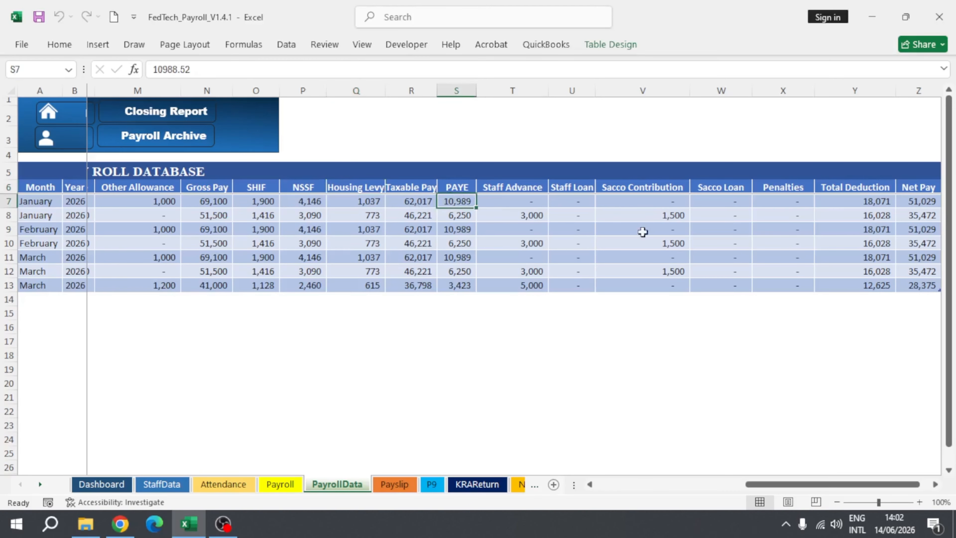
drag(821, 484, 610, 501)
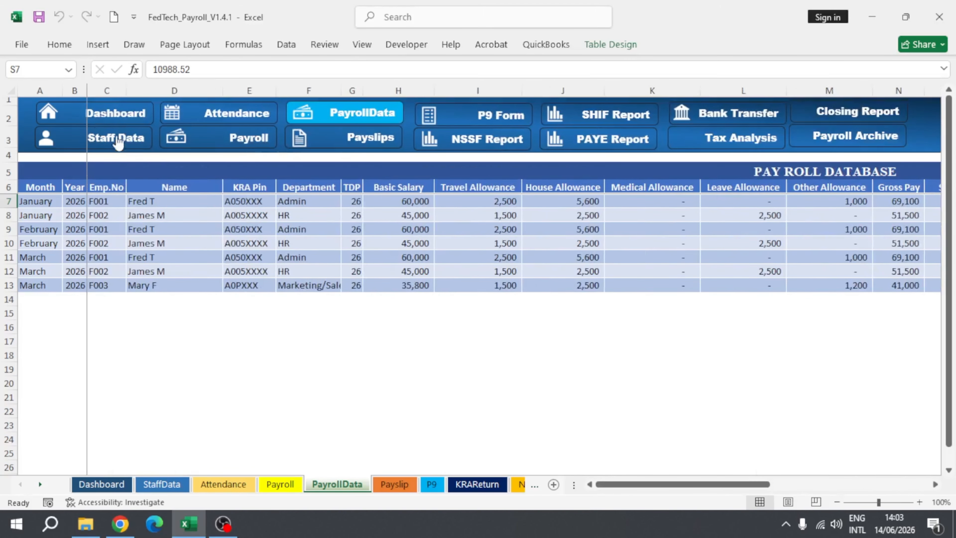
Step: Search the payroll for March 2026 from the dashboard, close the search form and view the resulting monthly report
click(103, 113)
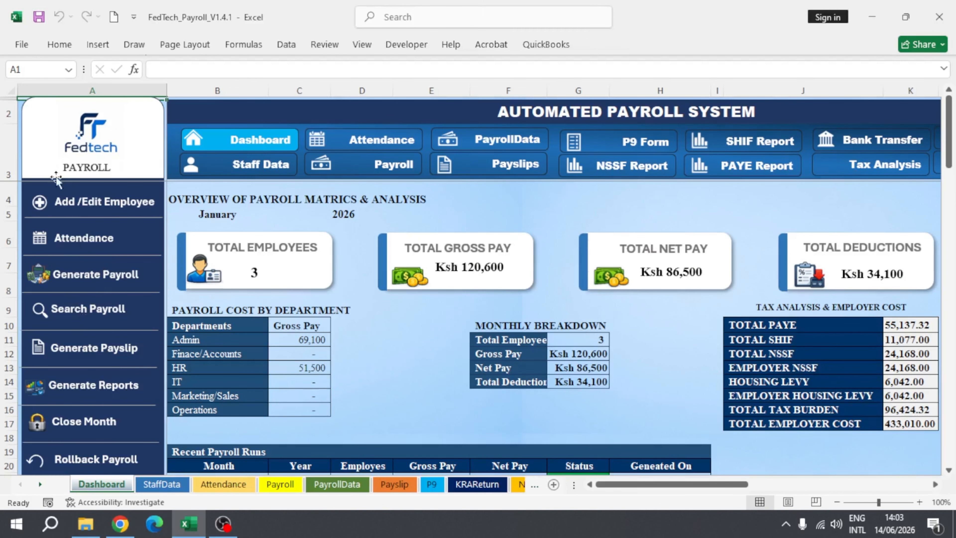
click(52, 309)
click(552, 213)
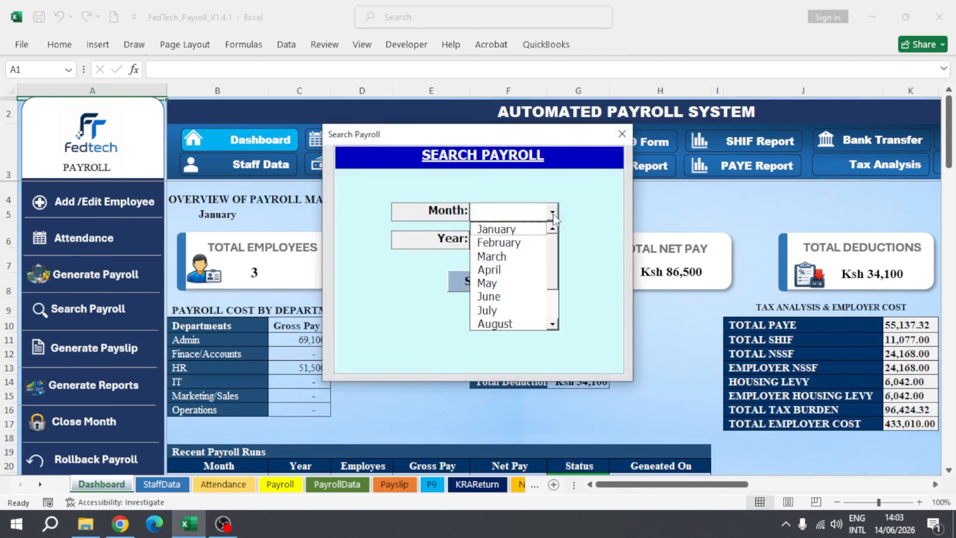
click(504, 260)
click(553, 240)
click(490, 270)
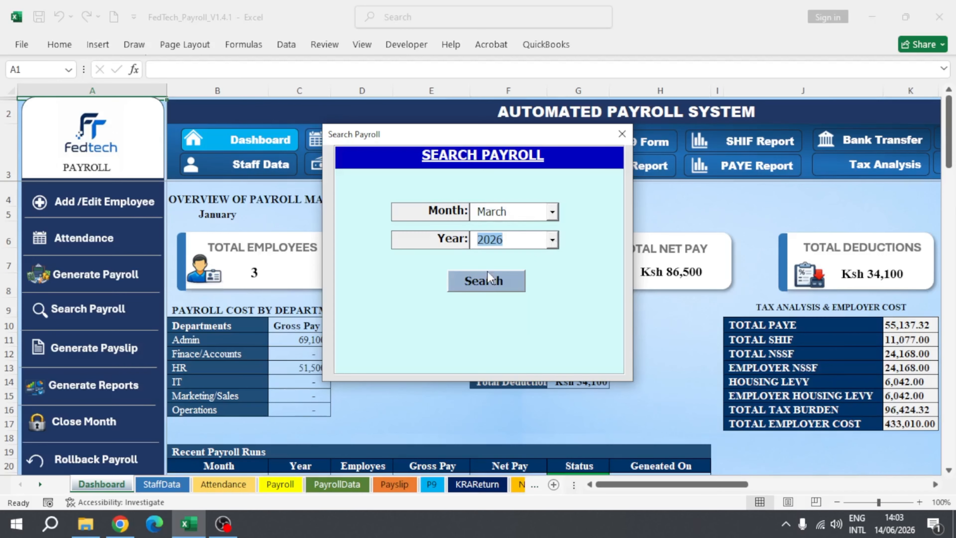
click(488, 280)
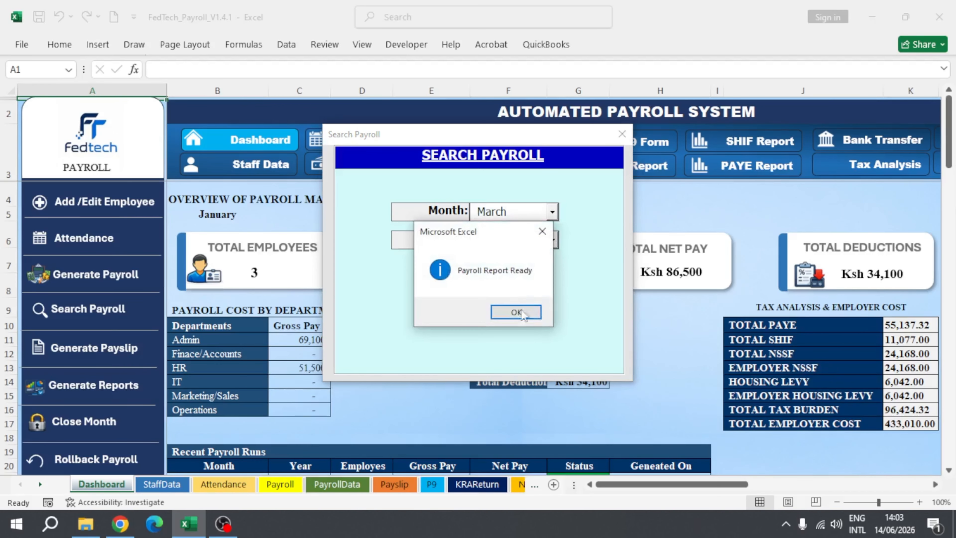
click(523, 313)
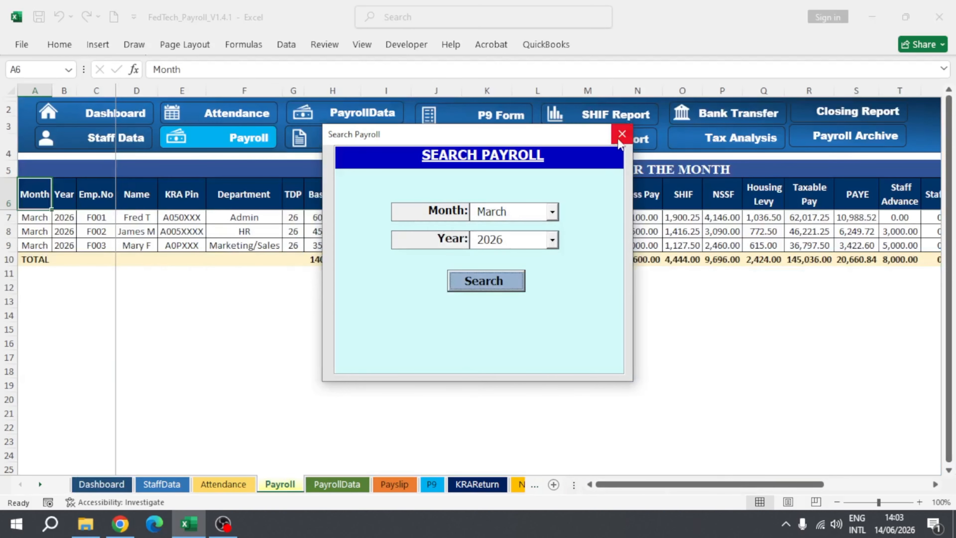
click(620, 137)
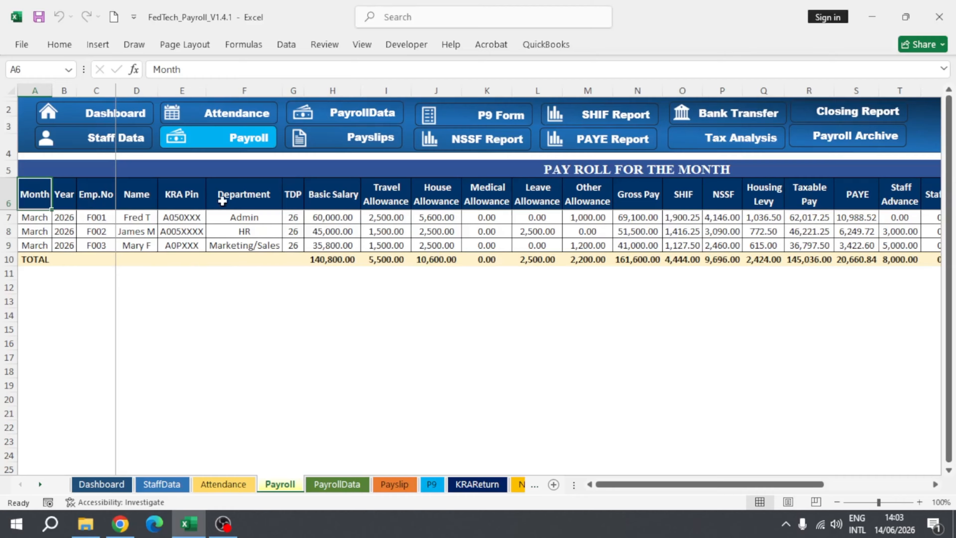
drag(661, 484, 435, 437)
Step: Generate the payslips of all employees for March 2026 from the dashboard, close the form and view the resulting payslip
click(96, 116)
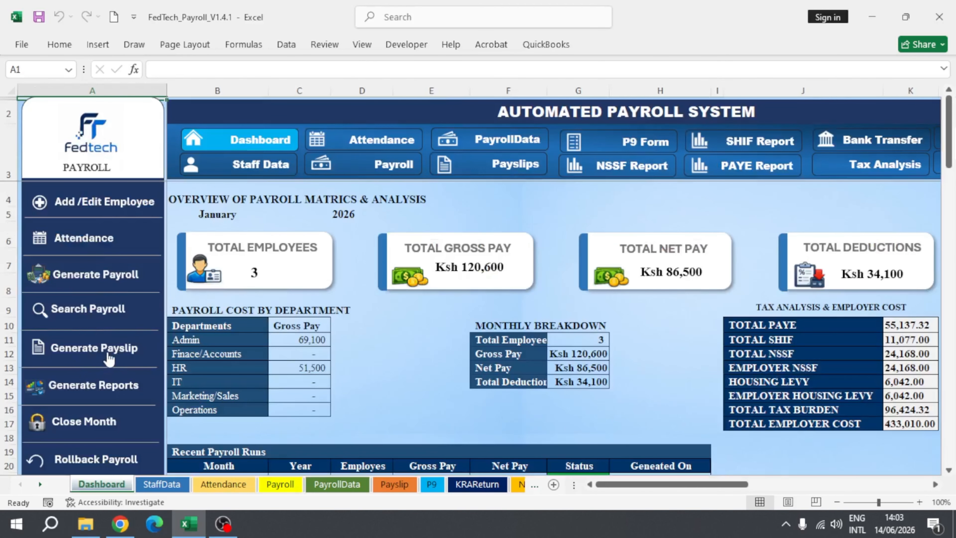
click(71, 358)
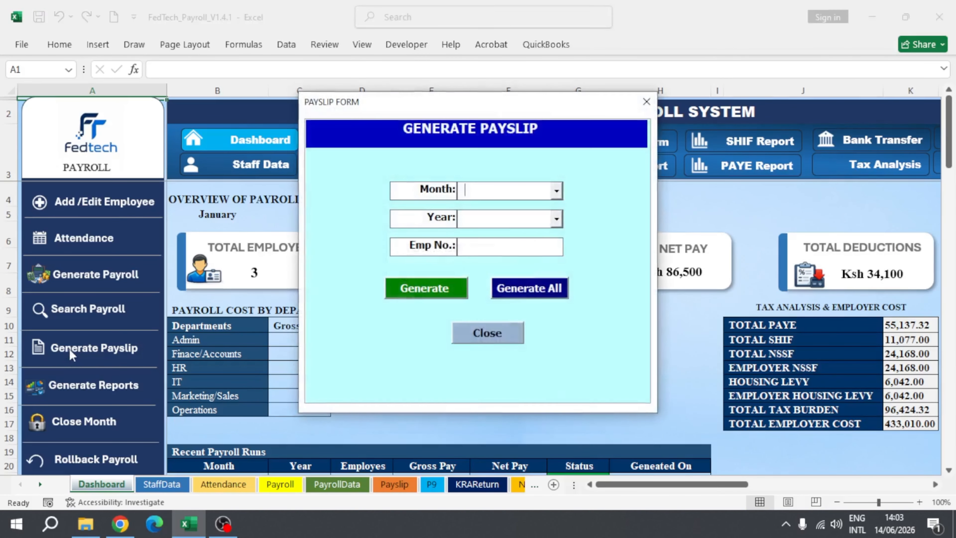
click(557, 190)
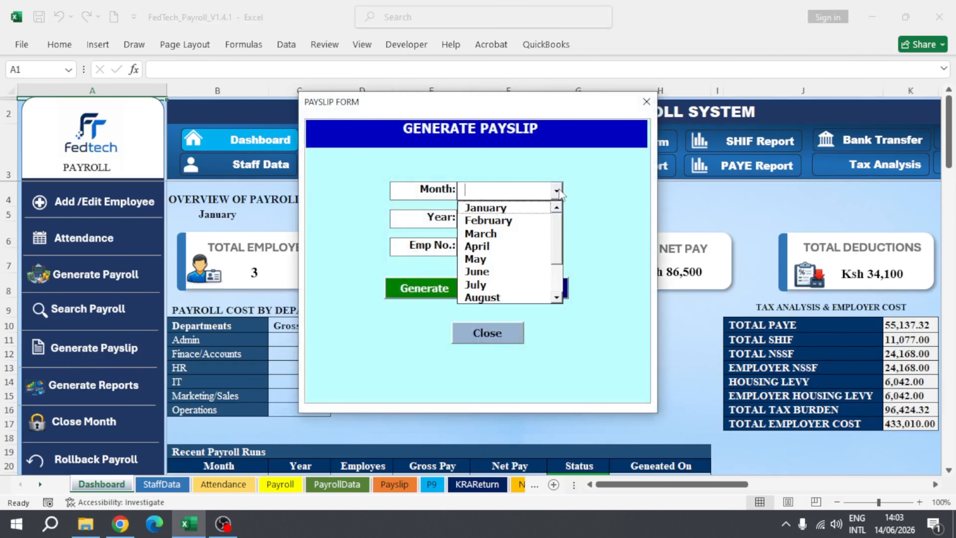
click(482, 235)
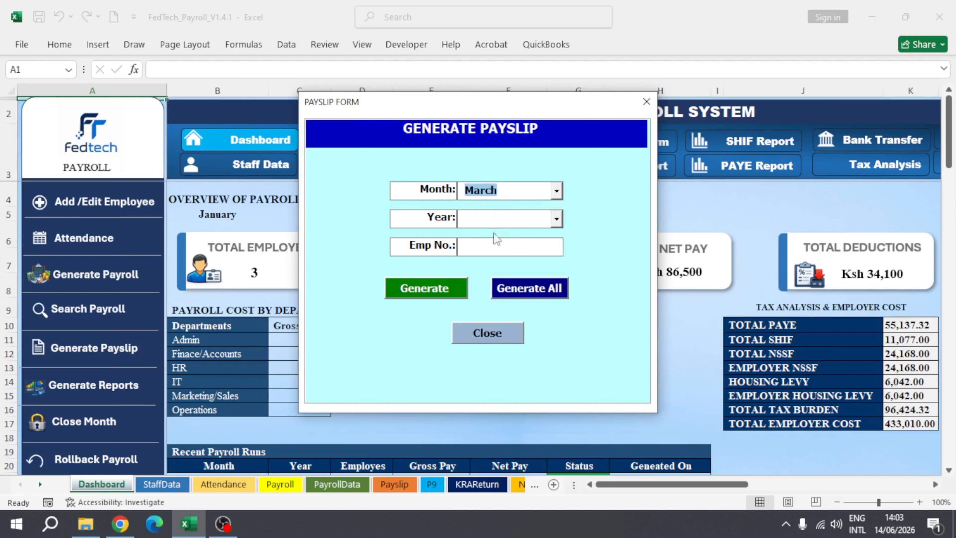
click(556, 220)
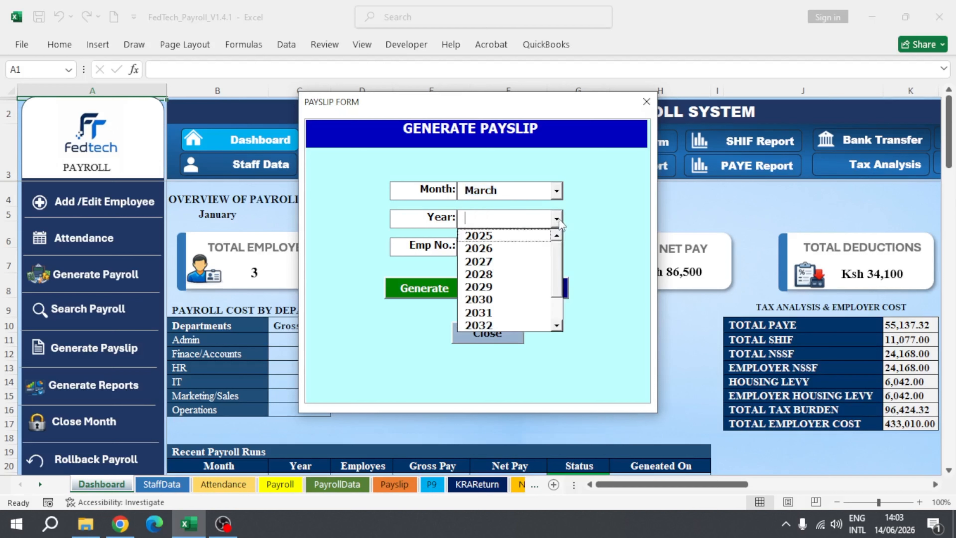
click(485, 248)
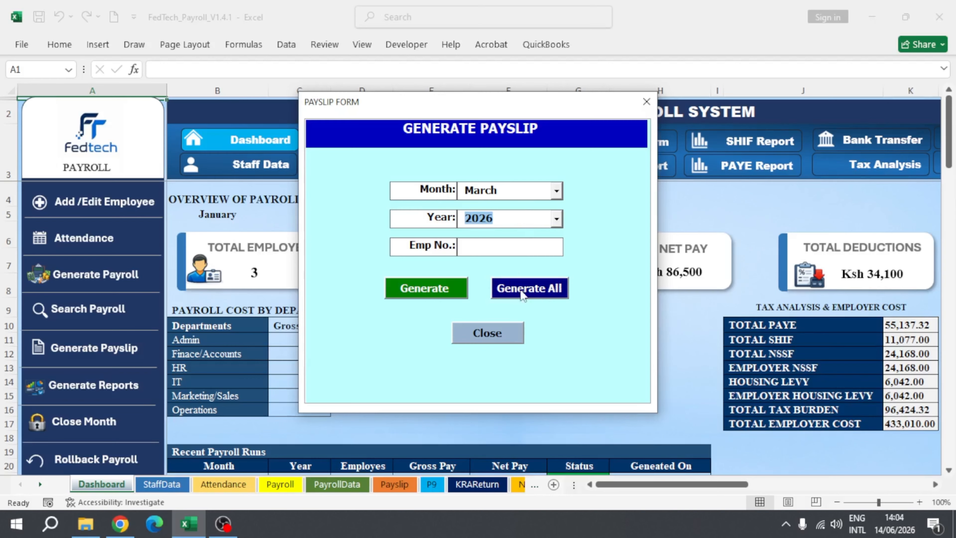
click(529, 290)
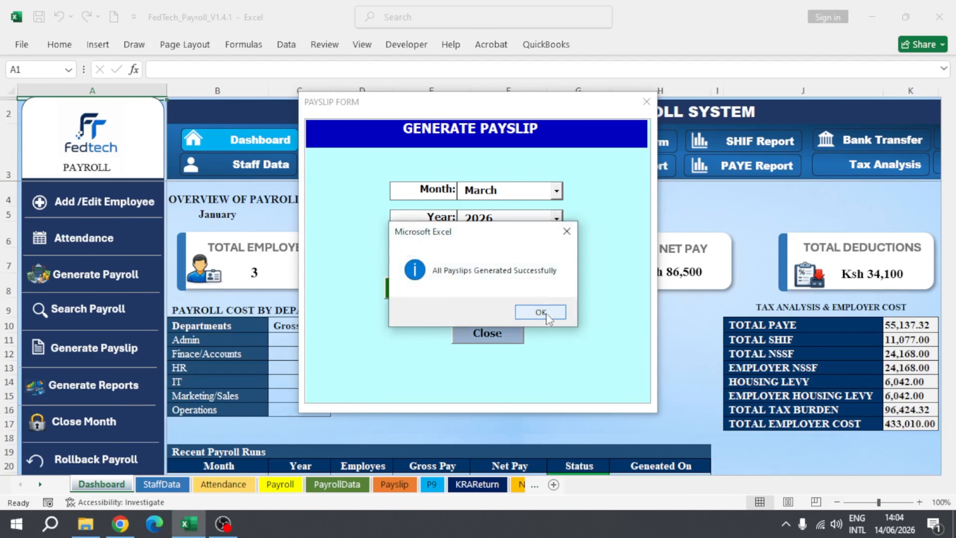
click(541, 312)
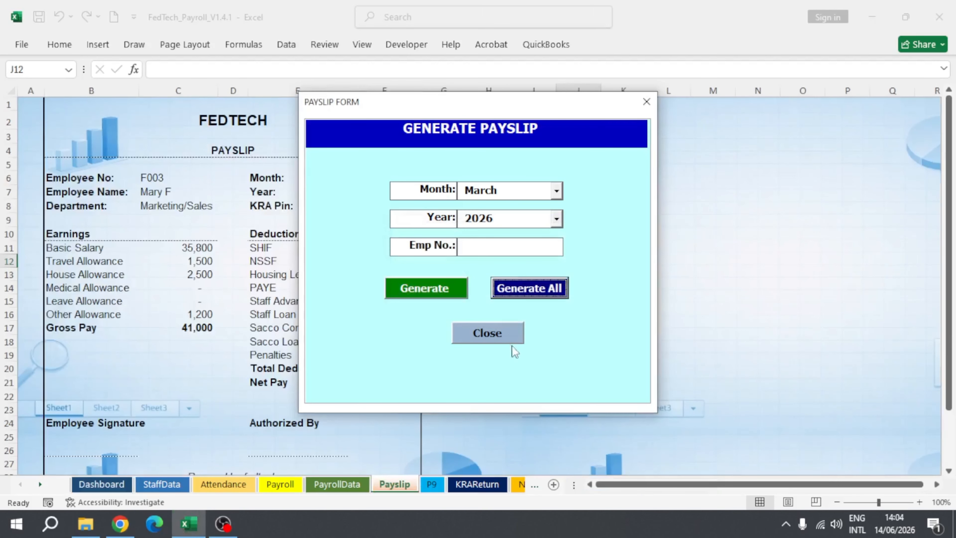
click(488, 333)
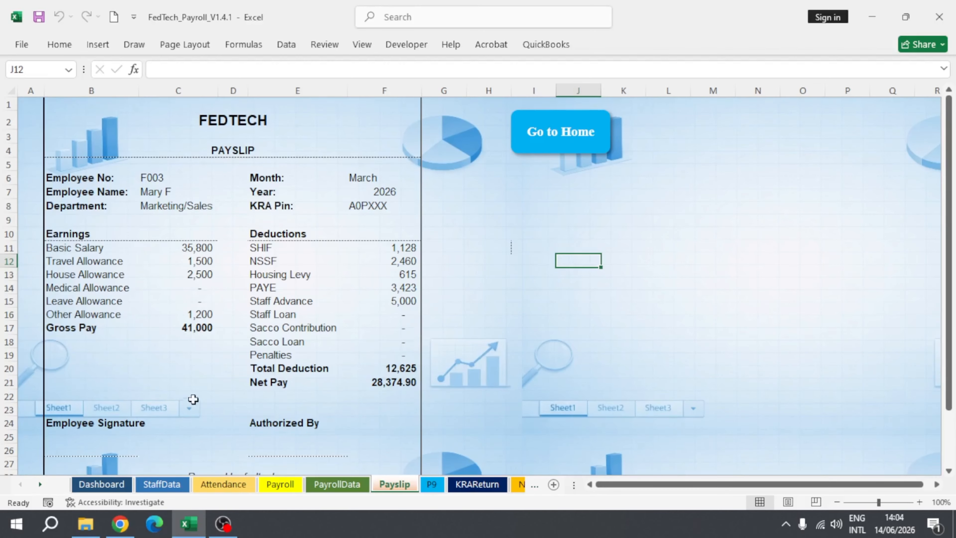
scroll(195, 339, down, 2)
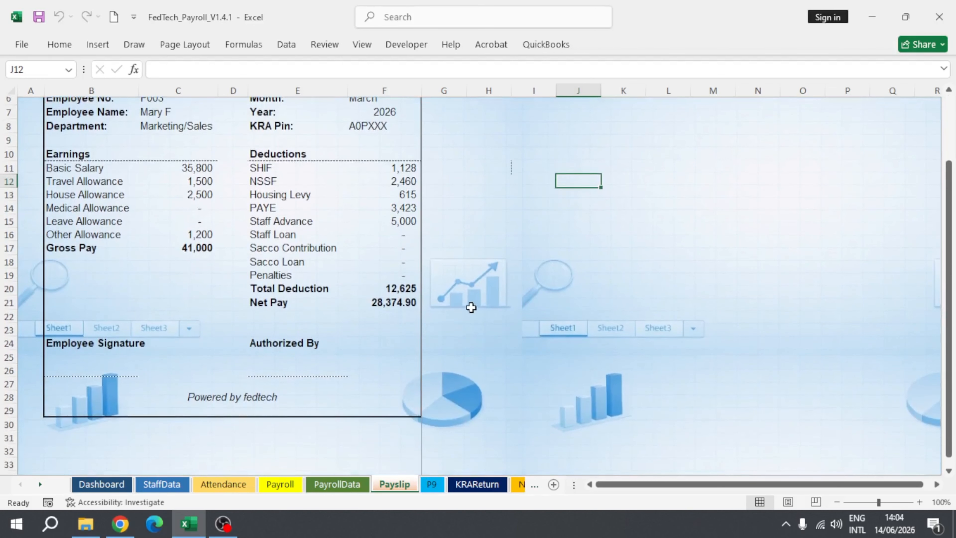
scroll(303, 275, up, 2)
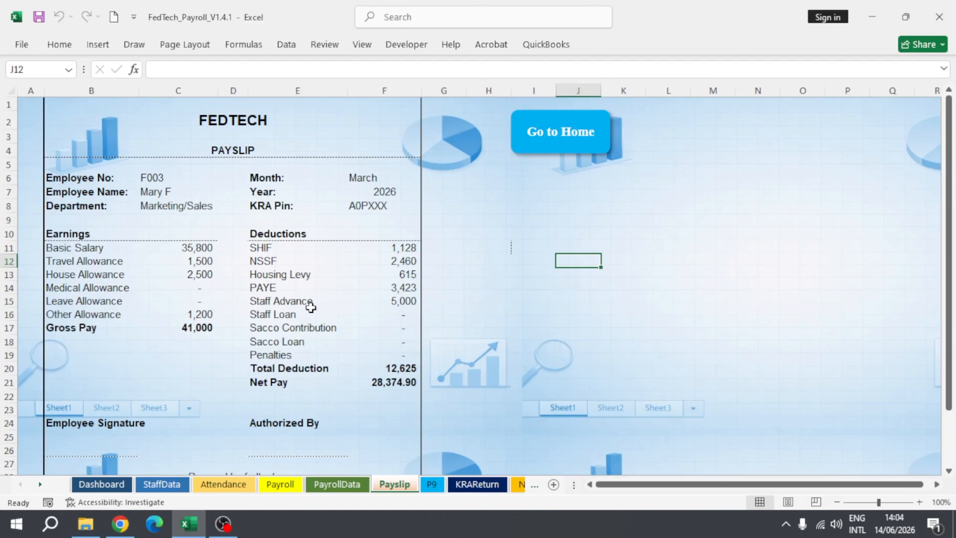
Step: Switch to File Explorer, open the Admin employee's March 2026 payslip PDF from the Payslips folder and review its earnings and deductions
click(80, 535)
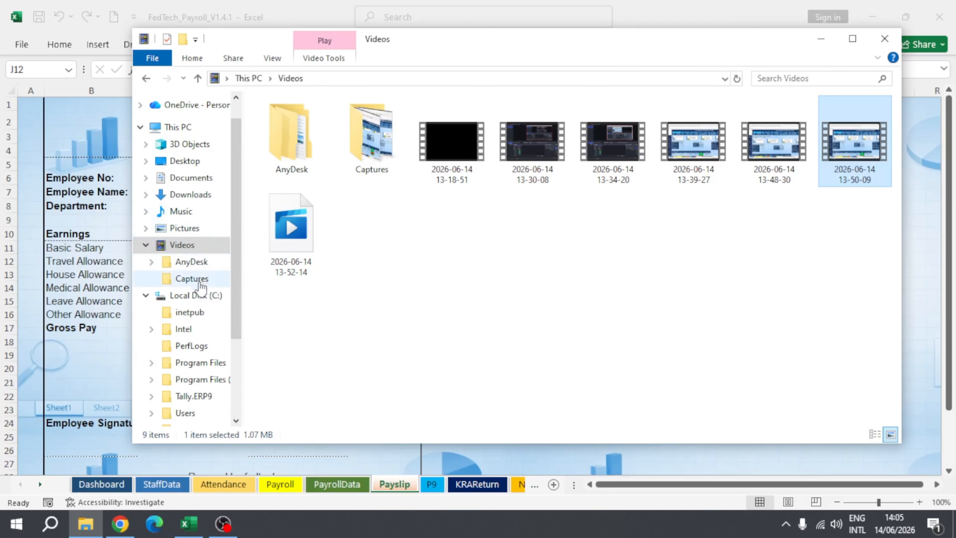
click(146, 79)
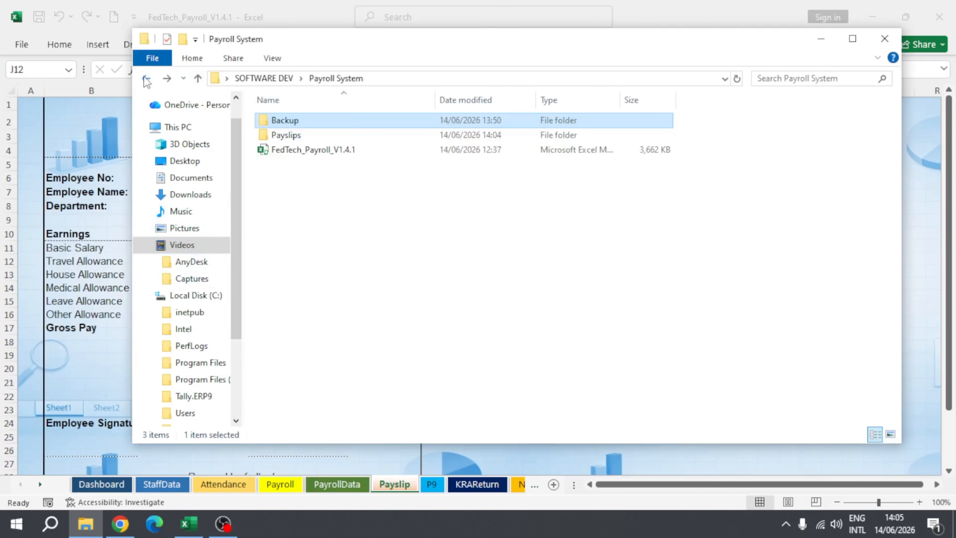
double_click(288, 136)
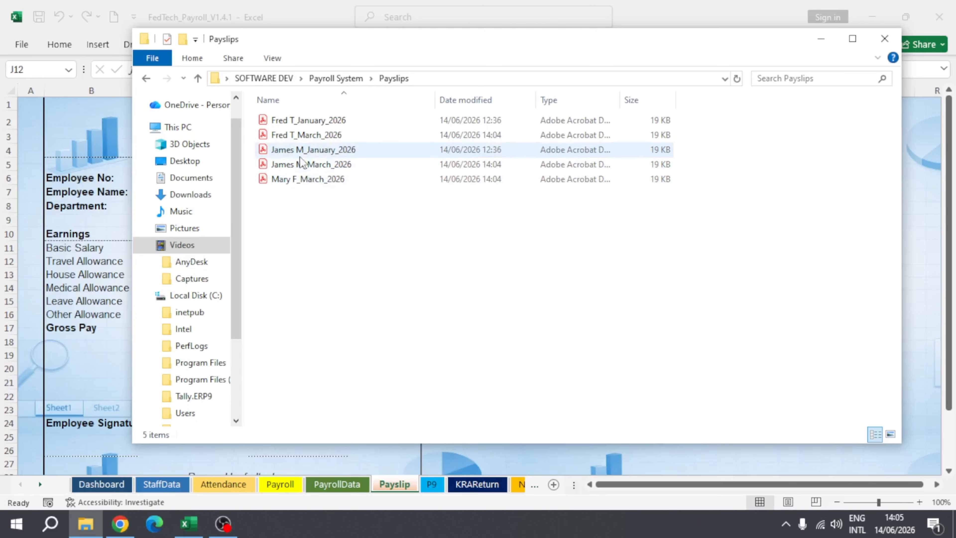
double_click(309, 137)
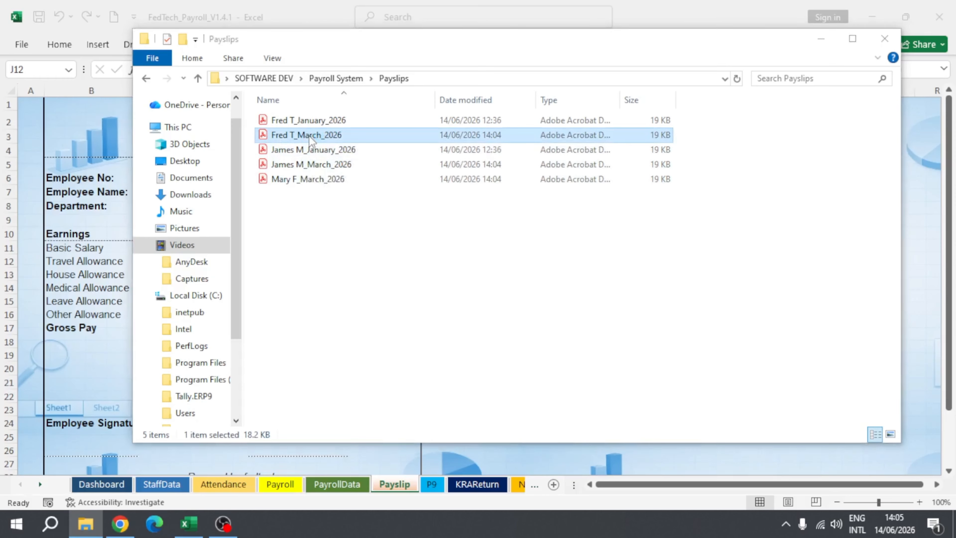
scroll(589, 232, down, 3)
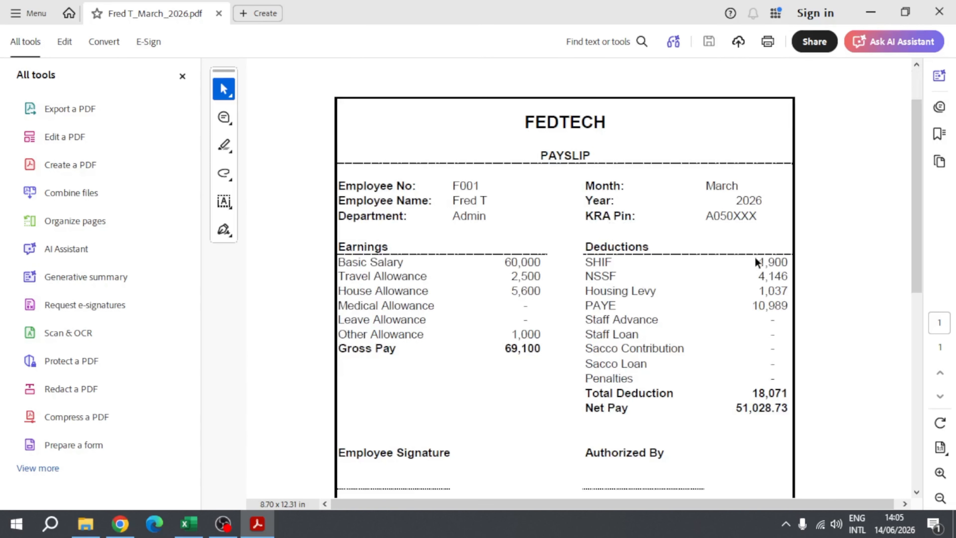
scroll(759, 261, down, 3)
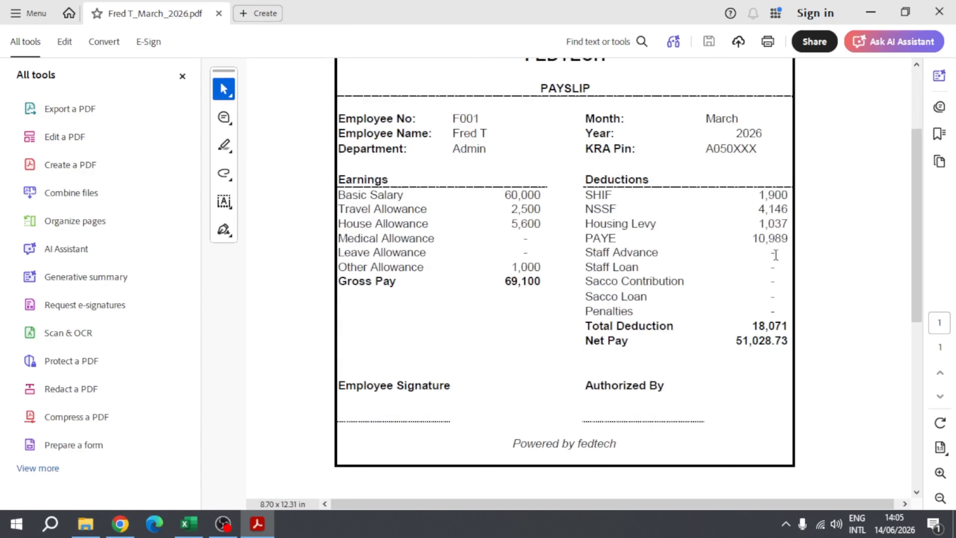
scroll(775, 255, up, 3)
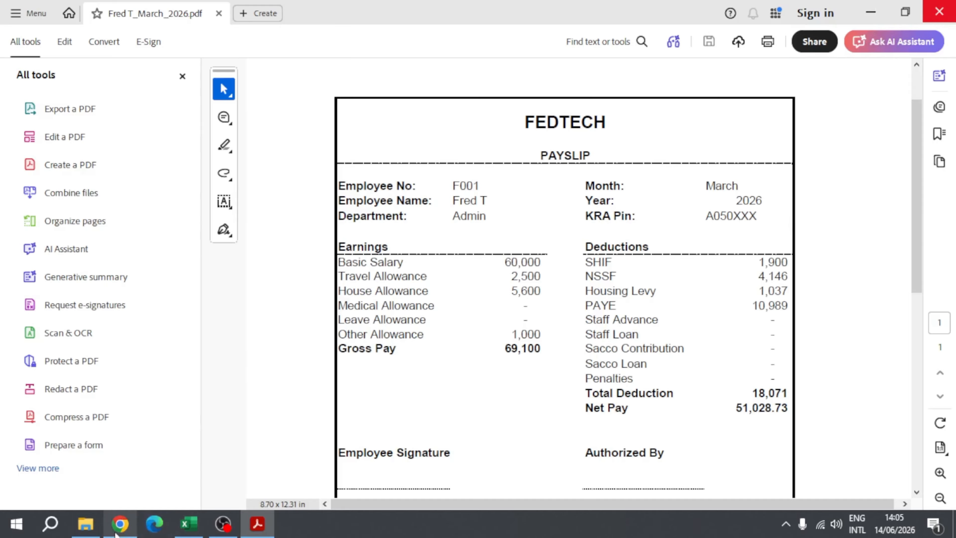
Step: Switch back to Excel and generate the PAYE report for March 2026 from the dashboard, dismissing the message
click(188, 525)
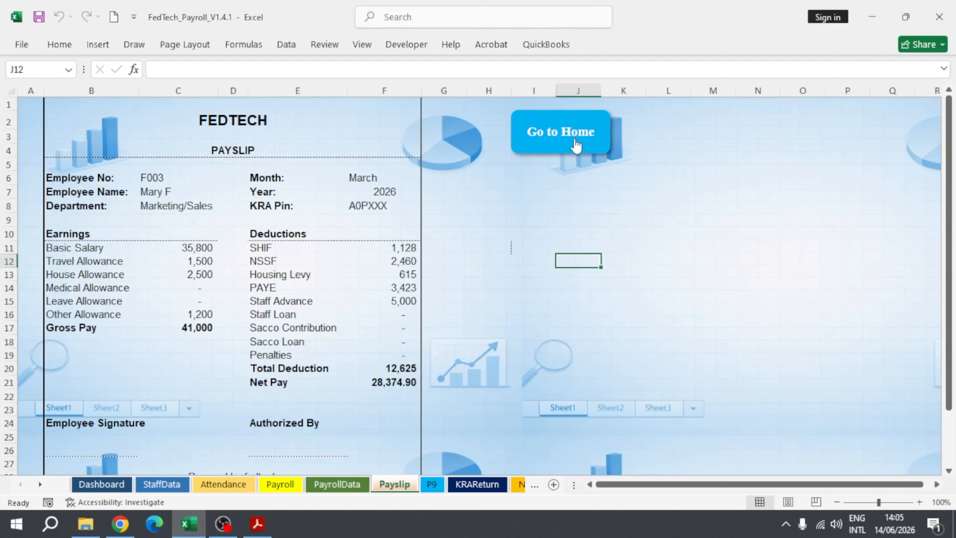
click(570, 145)
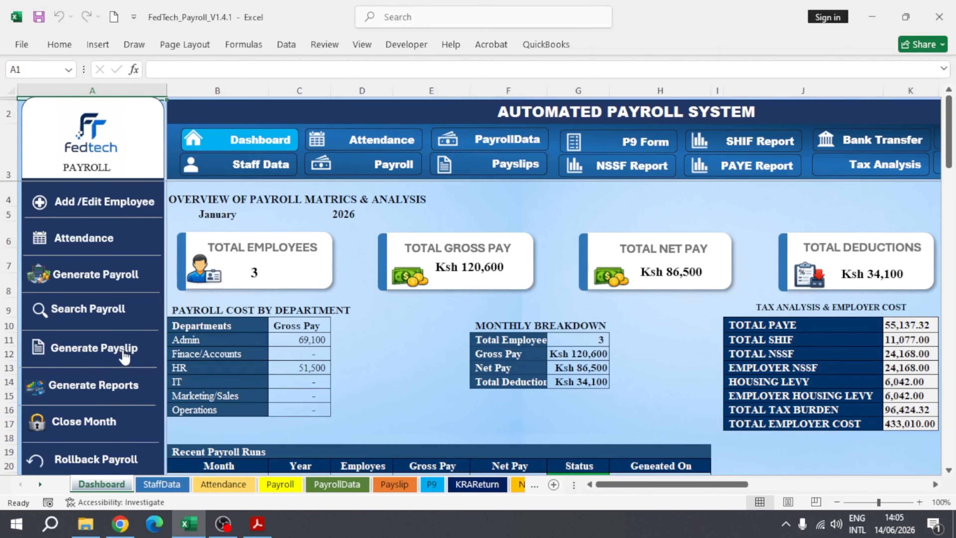
scroll(124, 356, down, 1)
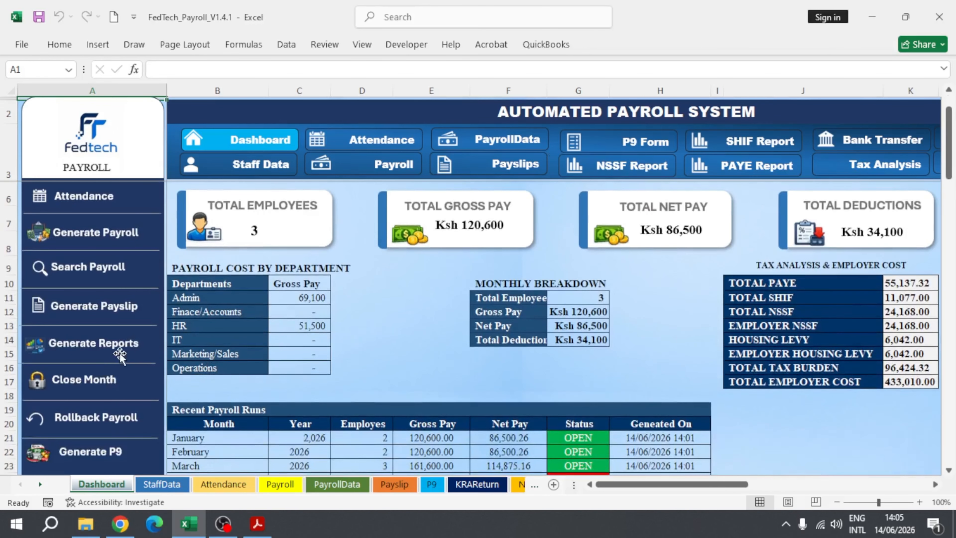
click(56, 352)
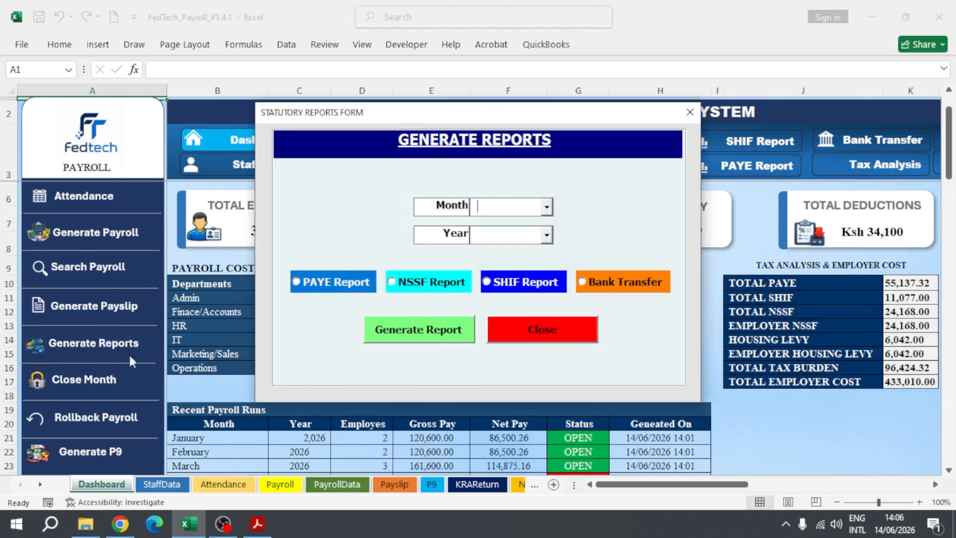
click(547, 207)
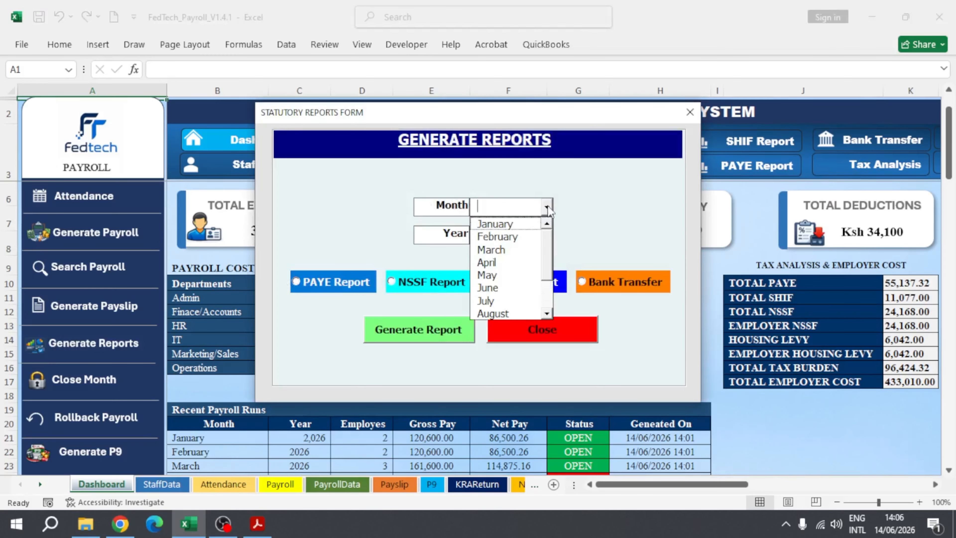
click(505, 250)
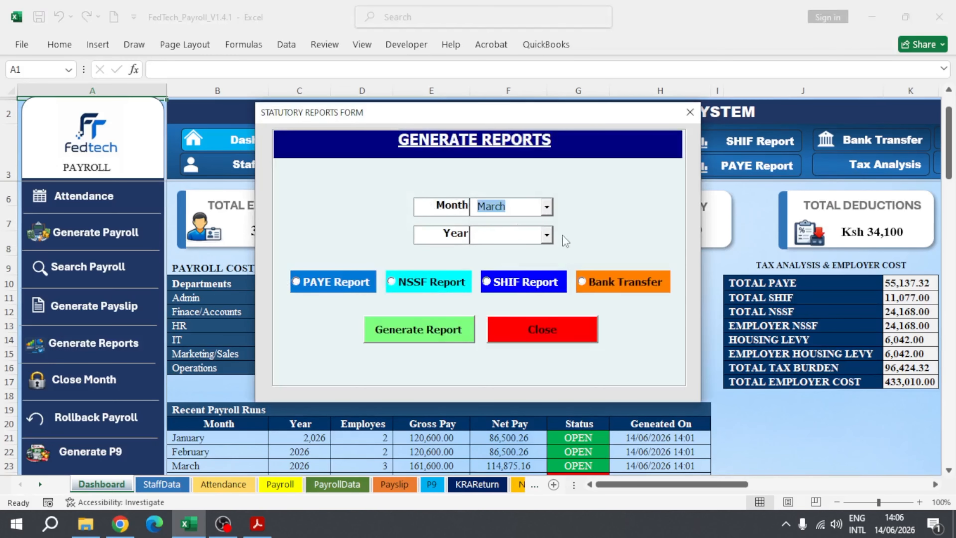
click(547, 235)
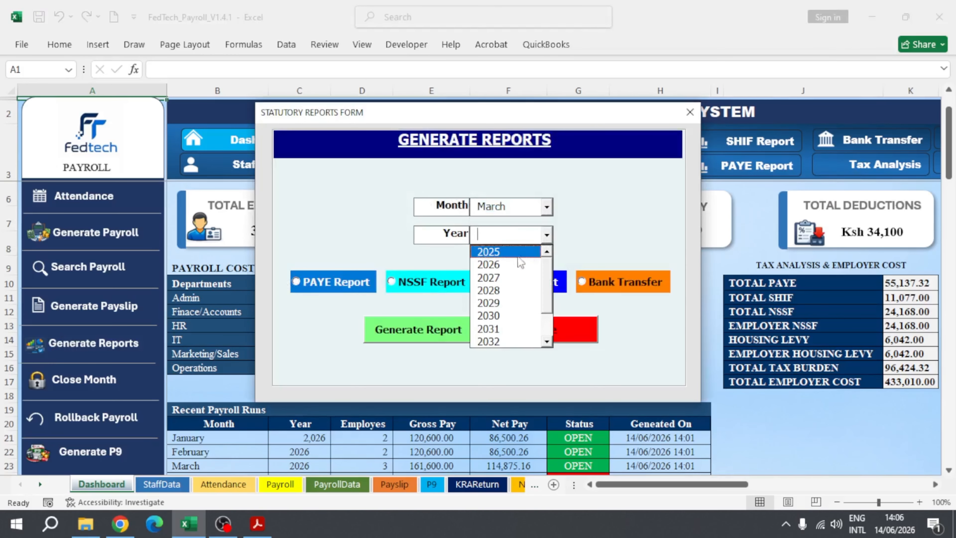
click(506, 264)
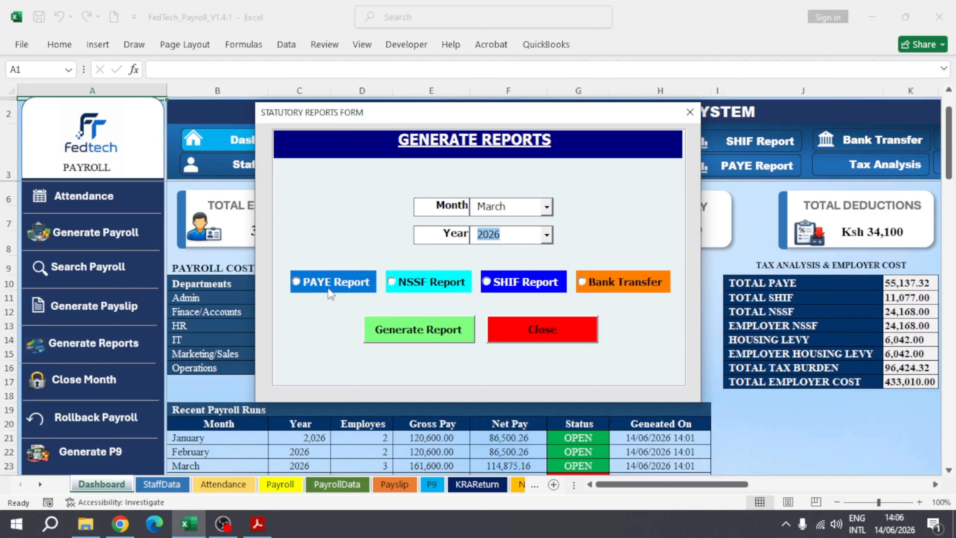
click(297, 288)
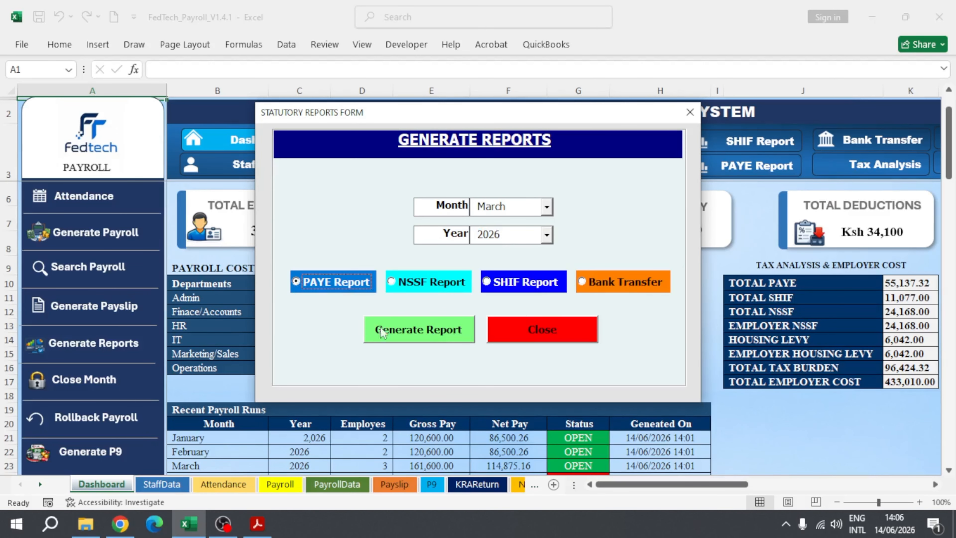
click(434, 337)
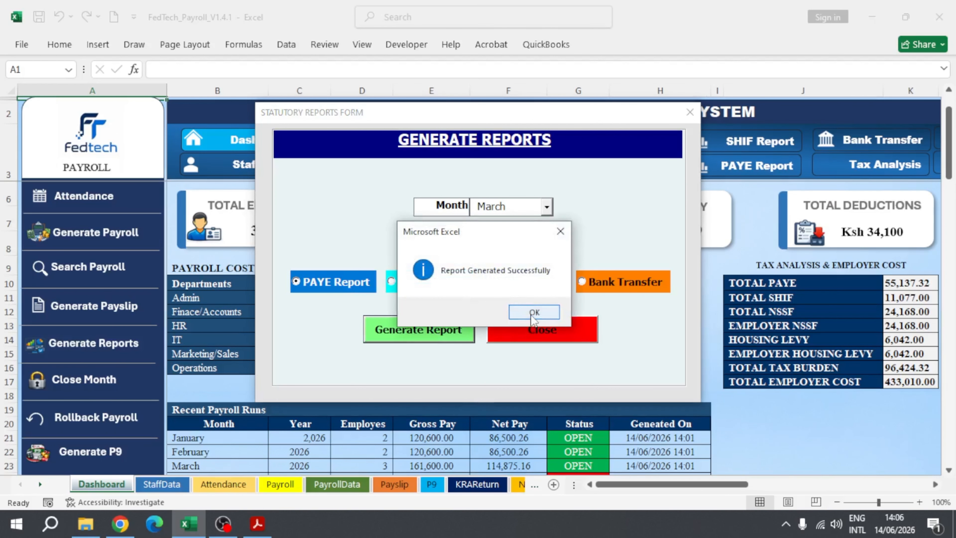
click(534, 312)
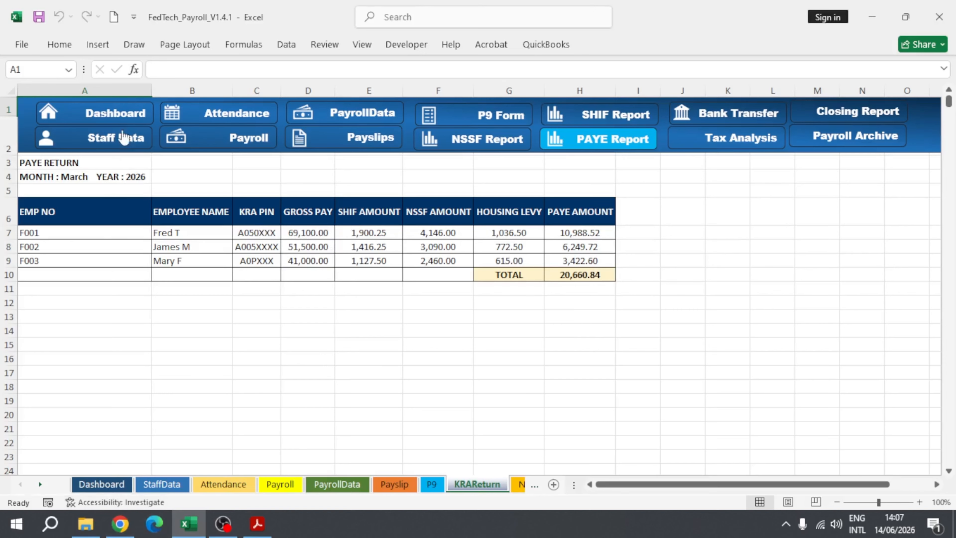
Step: Return to the dashboard and generate the NSSF report for March 2026, dismissing the message
click(115, 115)
click(85, 348)
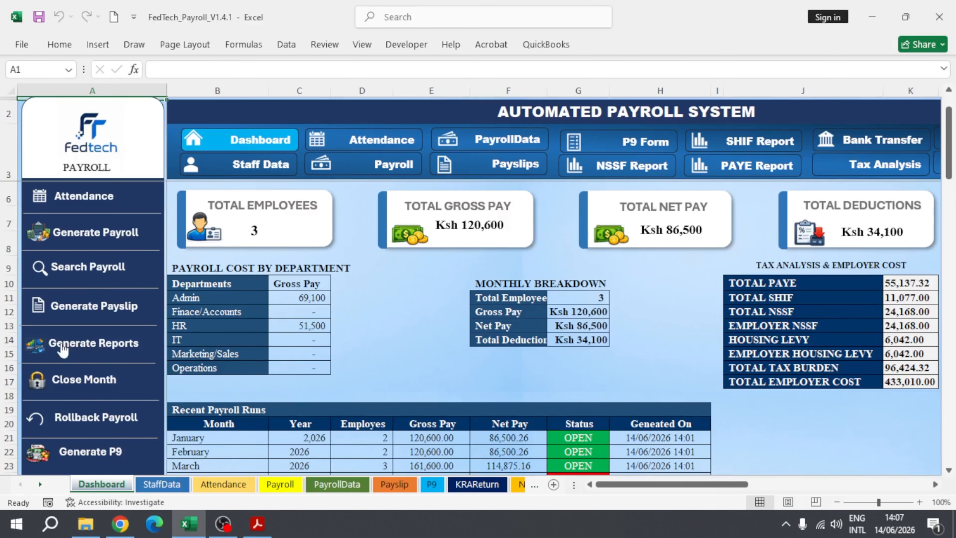
click(547, 208)
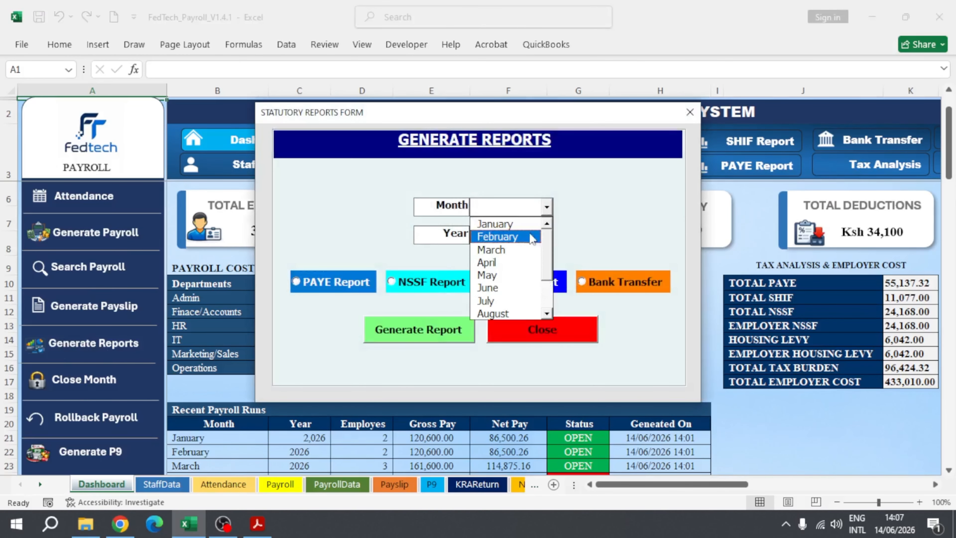
click(499, 252)
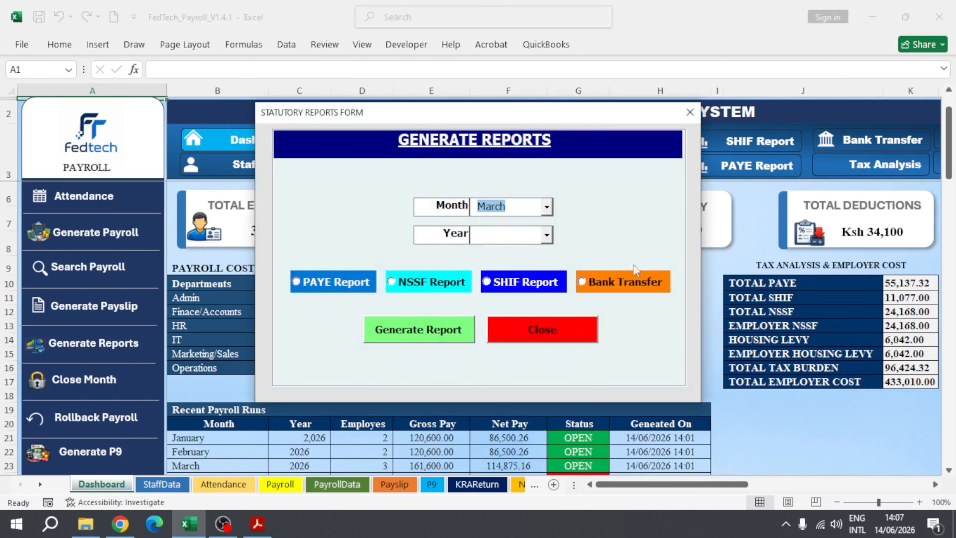
click(546, 236)
click(499, 263)
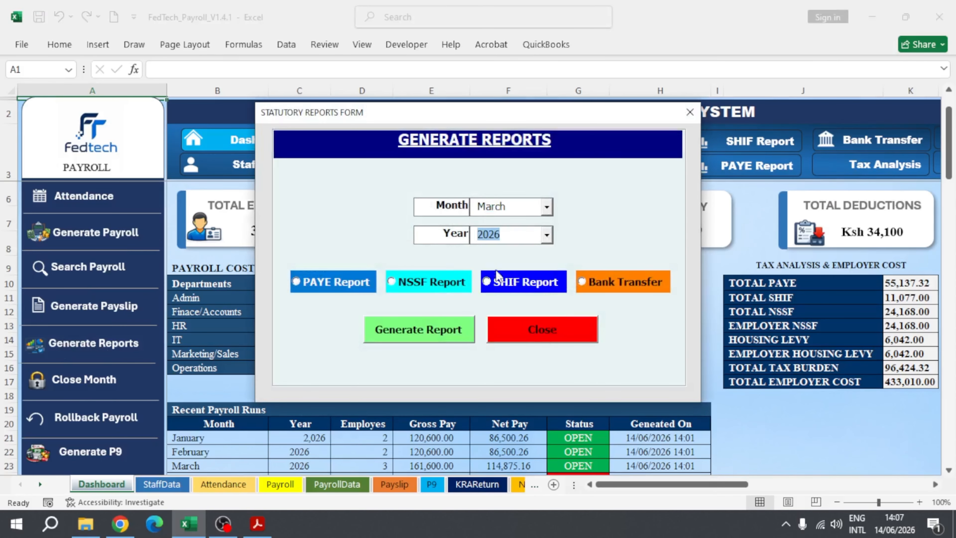
click(398, 285)
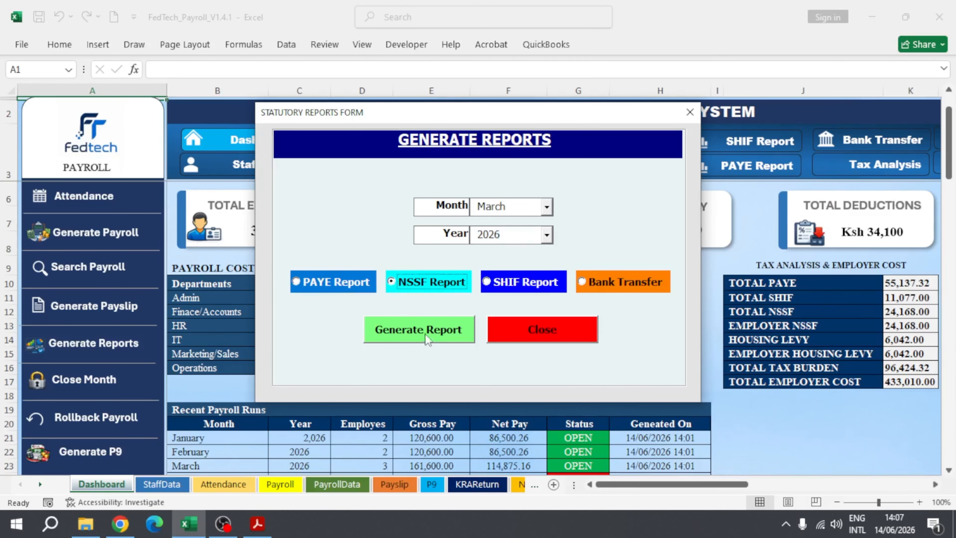
click(419, 335)
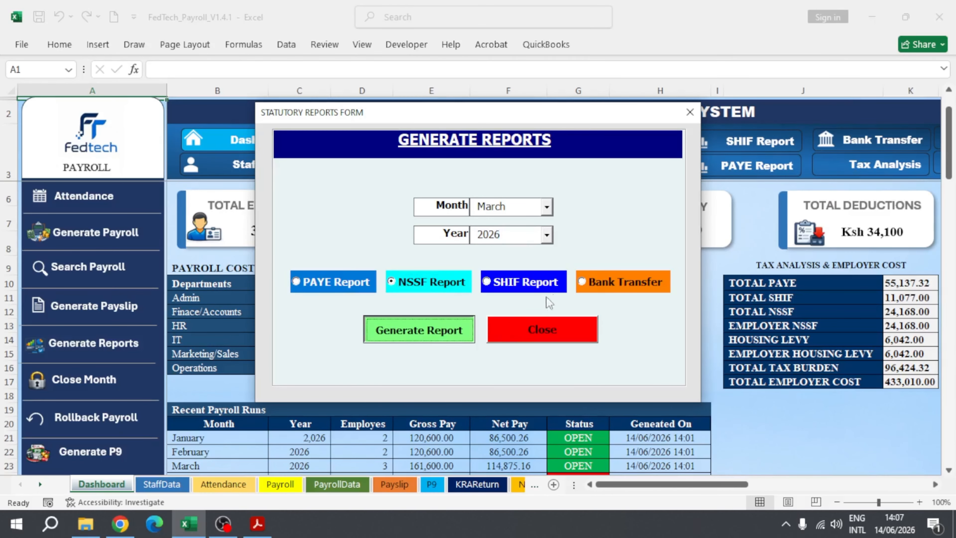
click(546, 313)
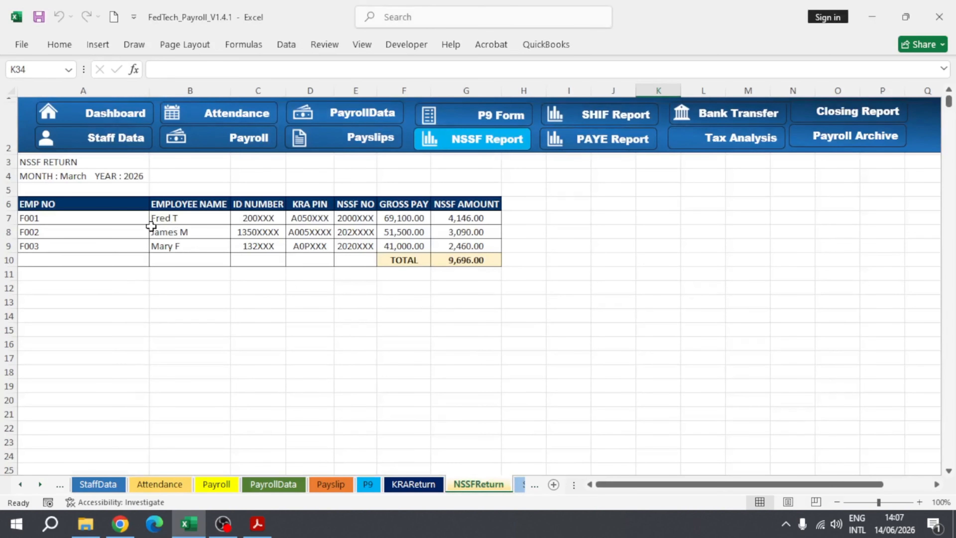
Step: Review the employee columns and first entry of the NSSF return, and go back to the dashboard
click(70, 205)
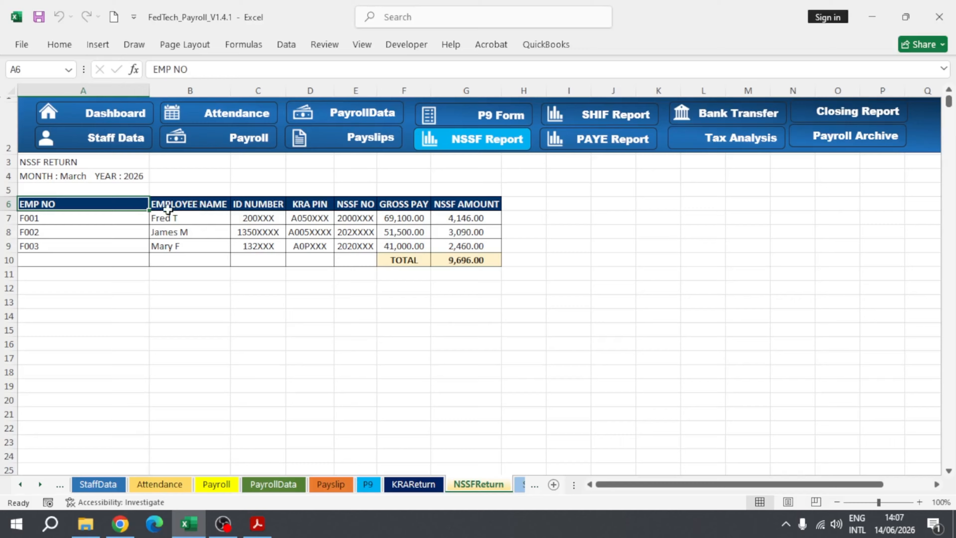
click(95, 218)
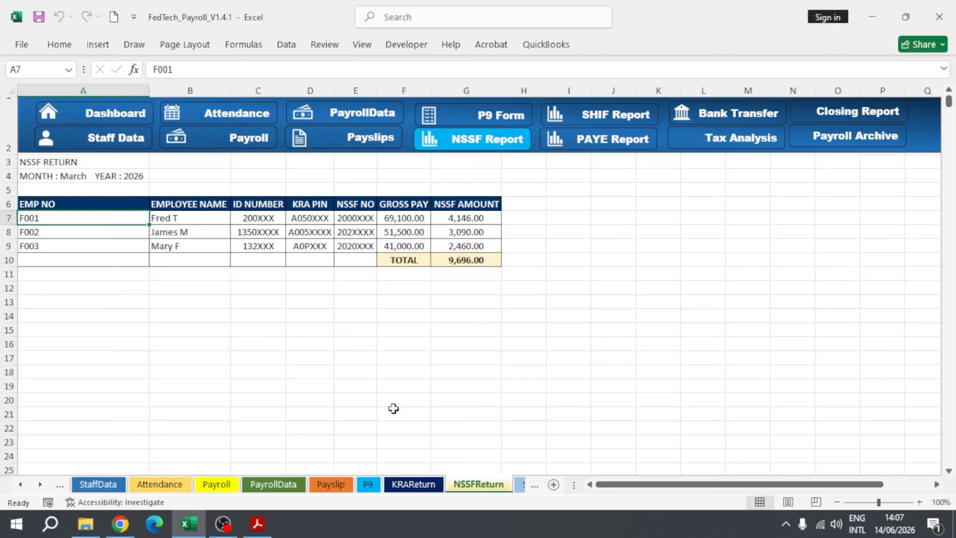
click(96, 113)
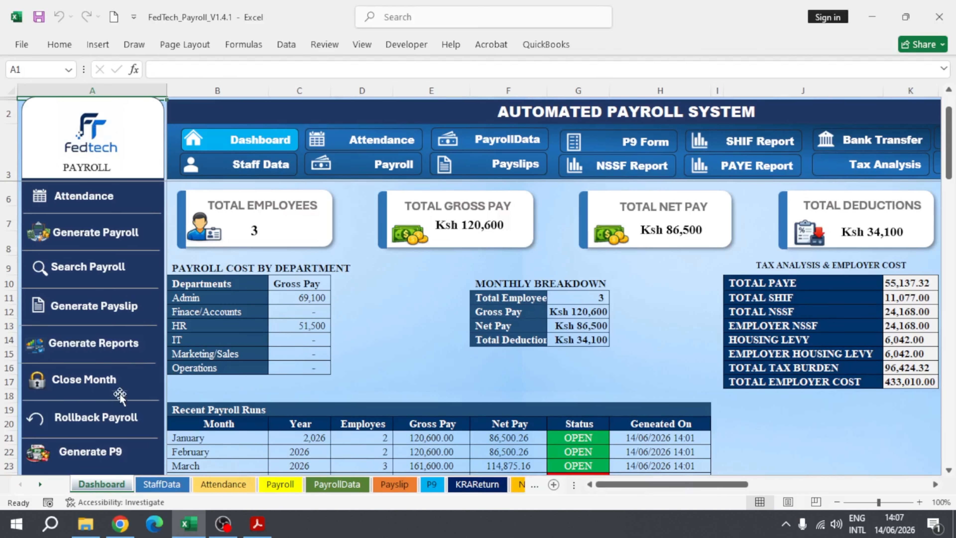
Step: Open the P9 generation form from the dashboard, choose the year 2026 and close the form without generating
scroll(143, 365, down, 1)
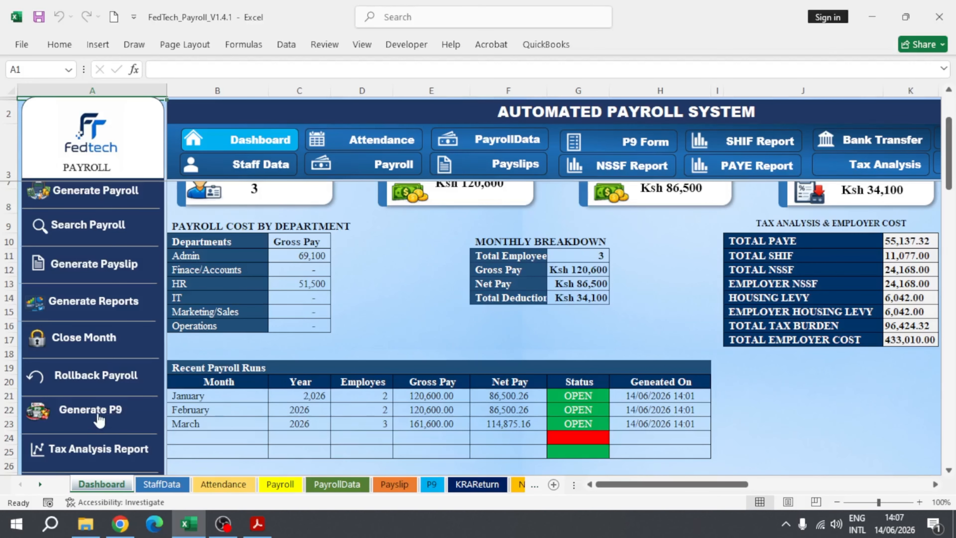
click(77, 417)
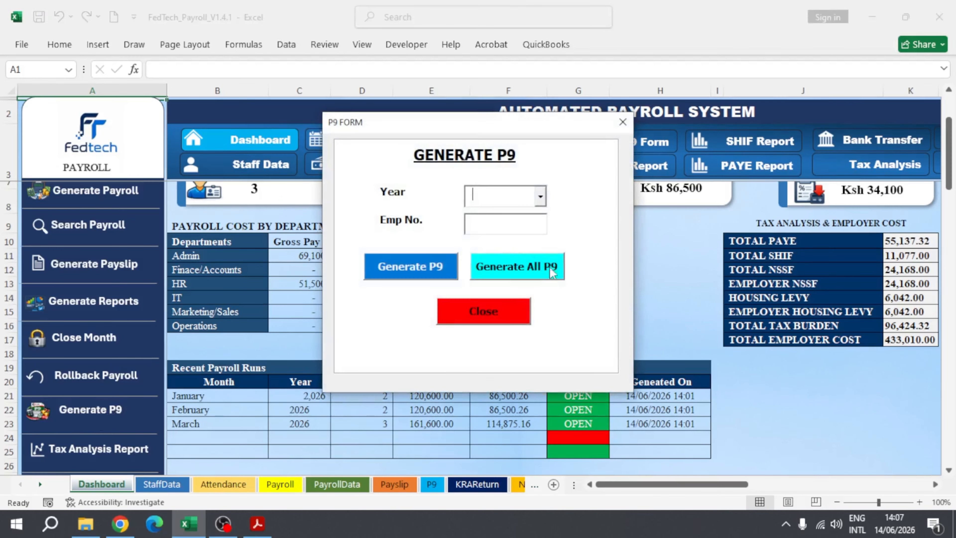
click(540, 197)
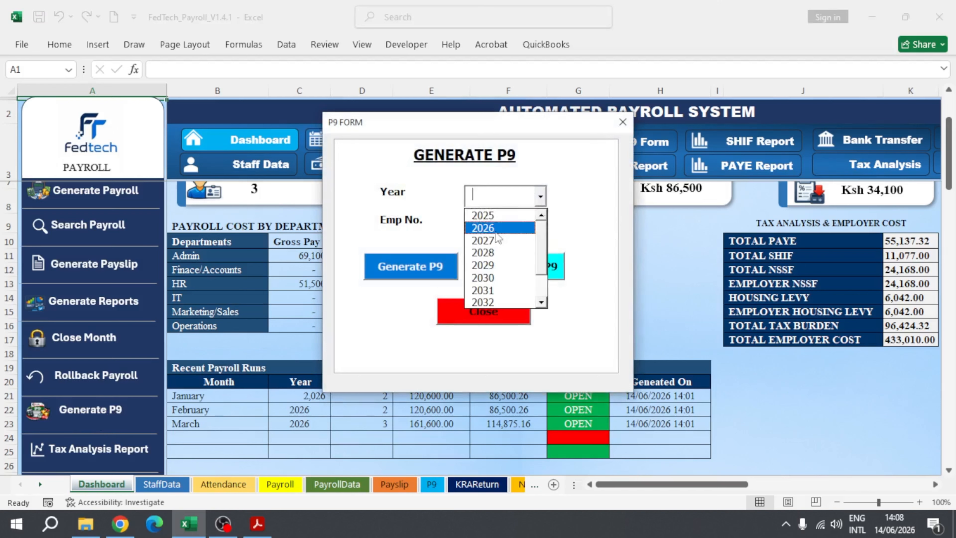
click(501, 228)
click(508, 225)
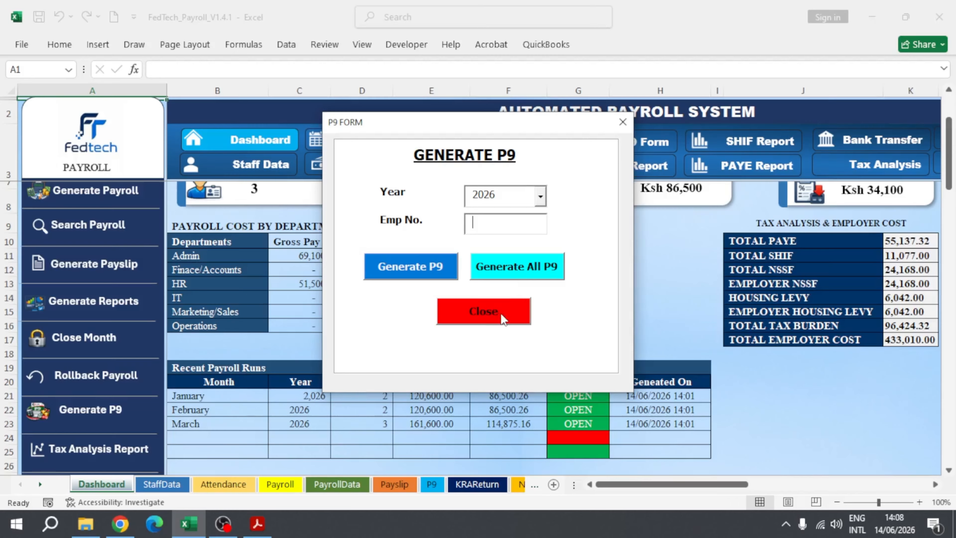
click(623, 122)
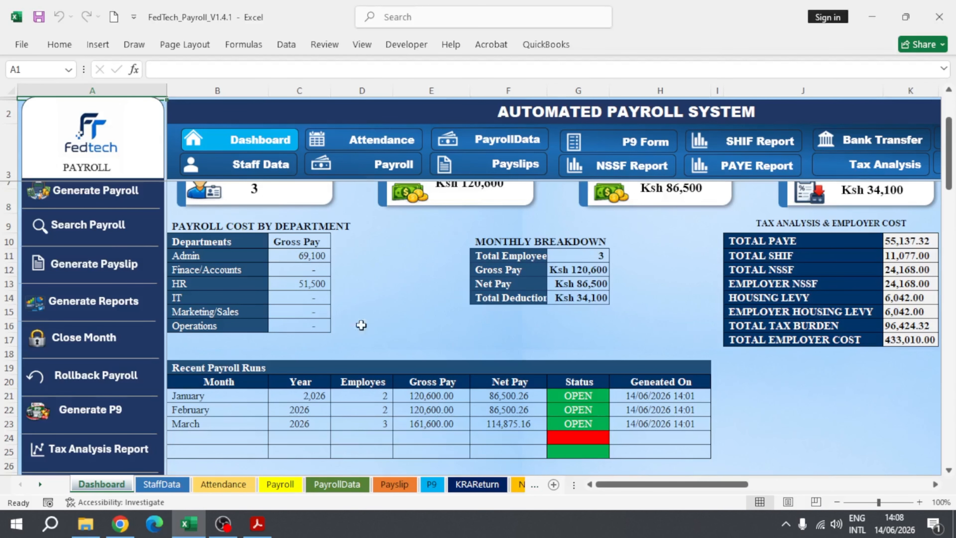
Step: Generate the monthly tax analysis report from the dashboard, dismiss the message, view the report and return to the dashboard
scroll(128, 408, down, 1)
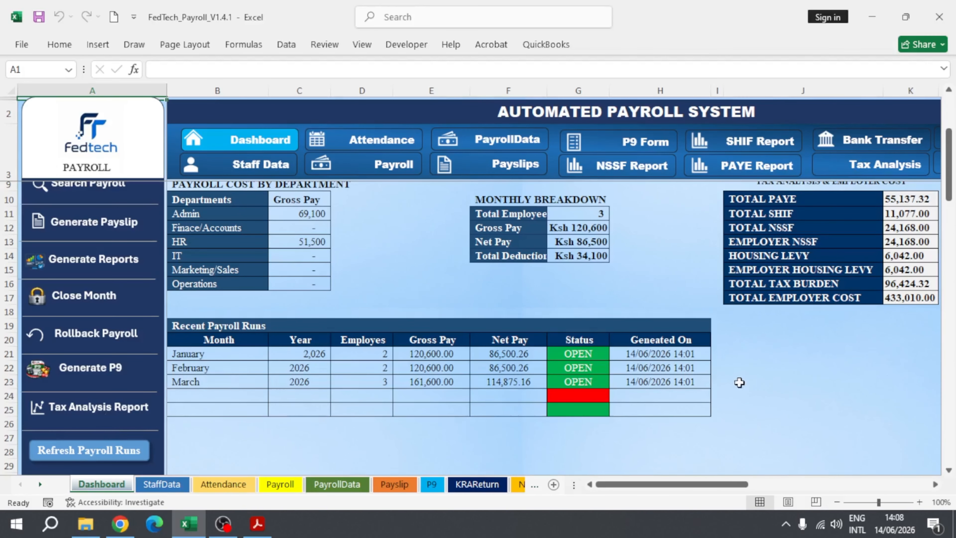
scroll(788, 376, up, 1)
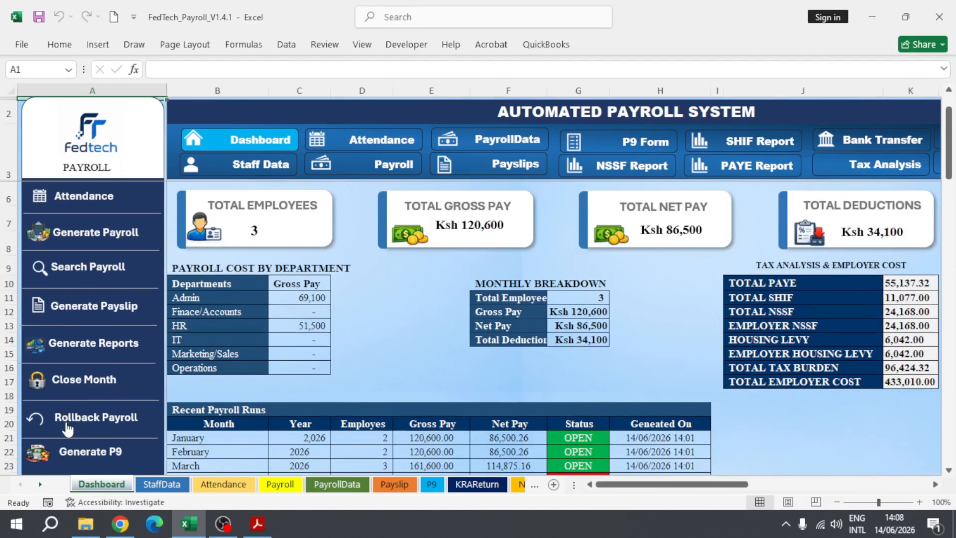
scroll(90, 427, down, 1)
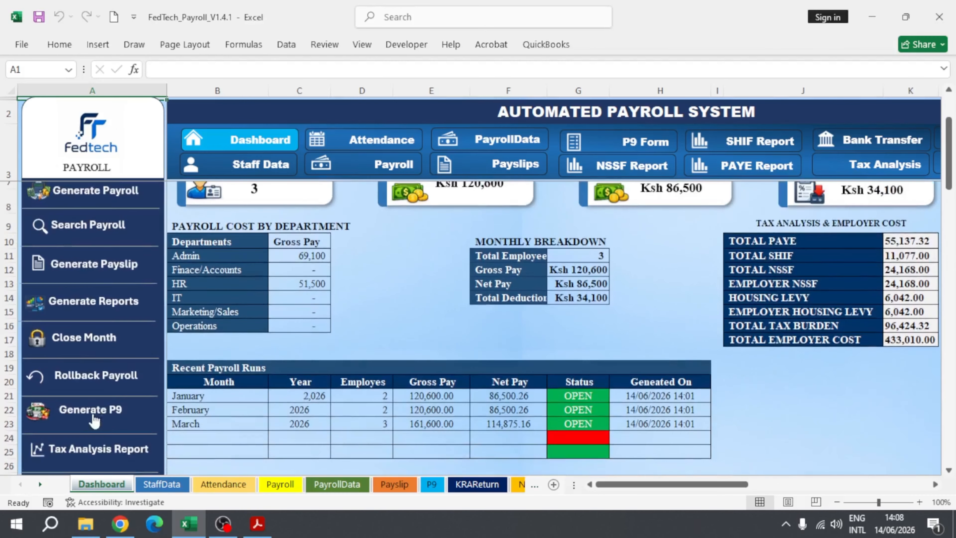
scroll(84, 452, down, 1)
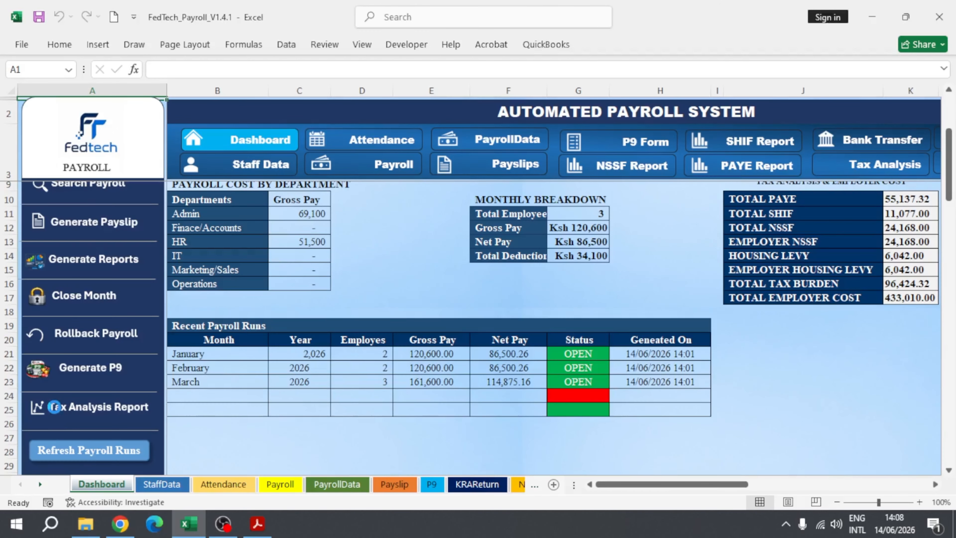
click(53, 407)
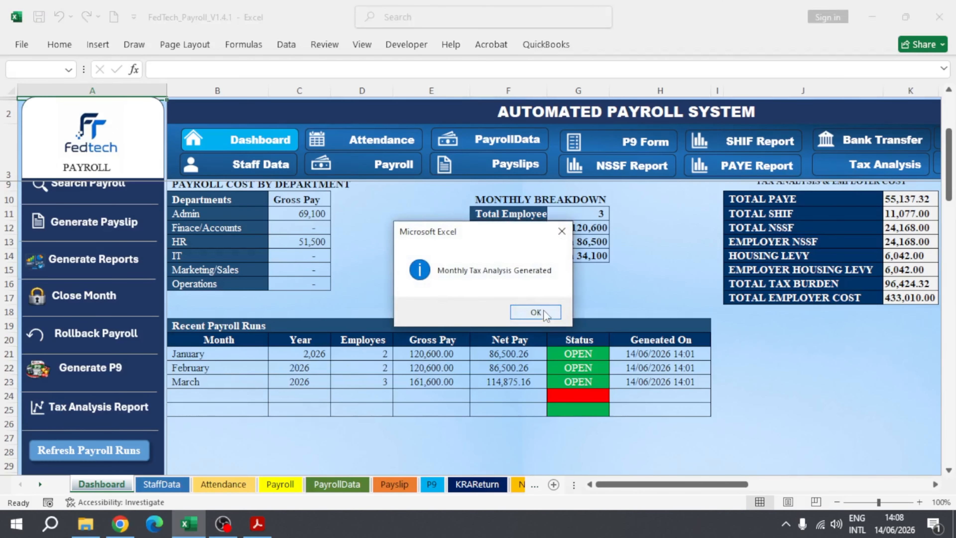
click(536, 312)
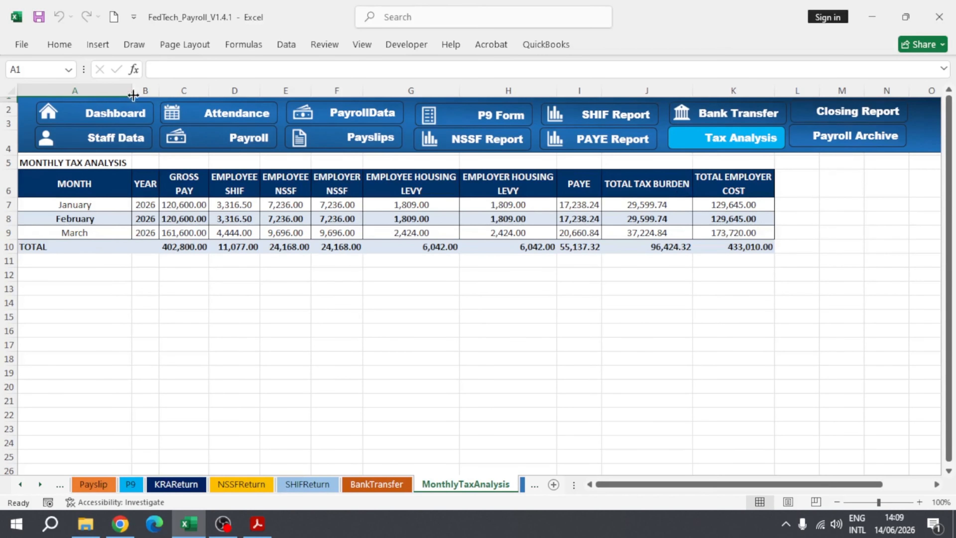
click(102, 113)
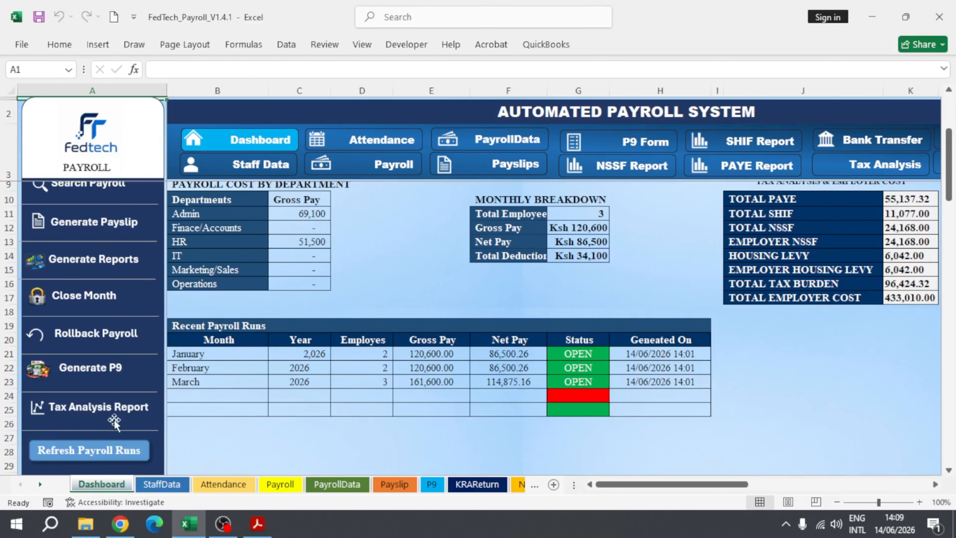
Step: Review the recent payroll runs on the dashboard, and look at the payroll rollback form before cancelling it
scroll(213, 394, down, 1)
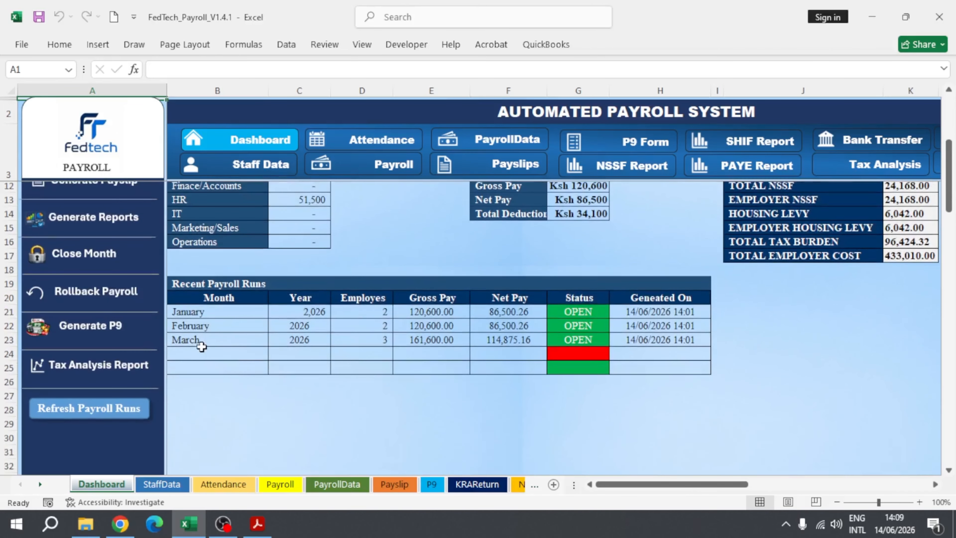
scroll(580, 363, up, 2)
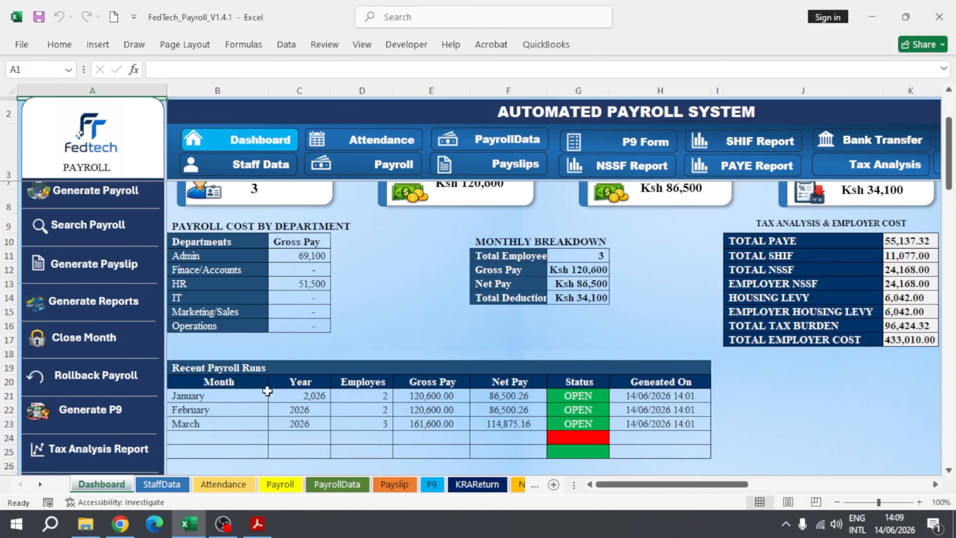
scroll(590, 386, down, 1)
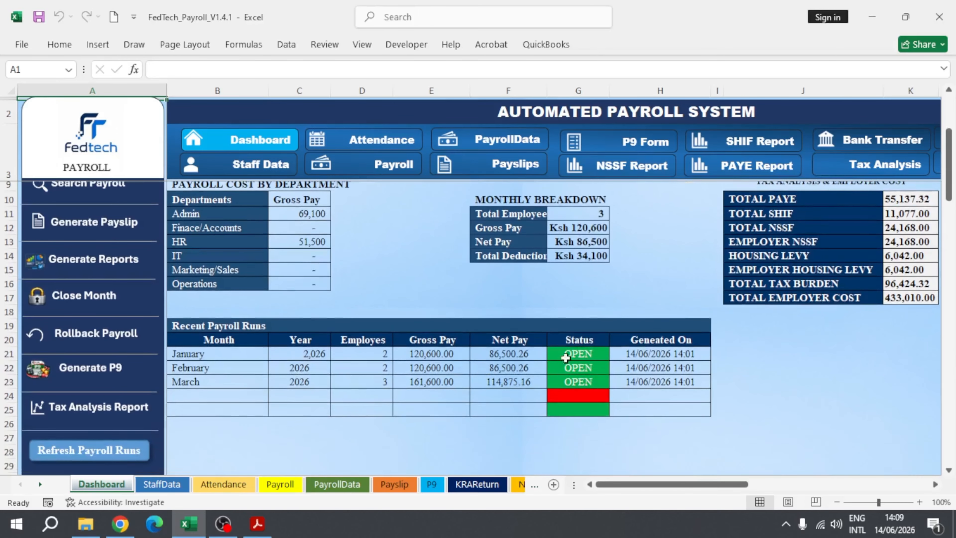
scroll(448, 361, up, 1)
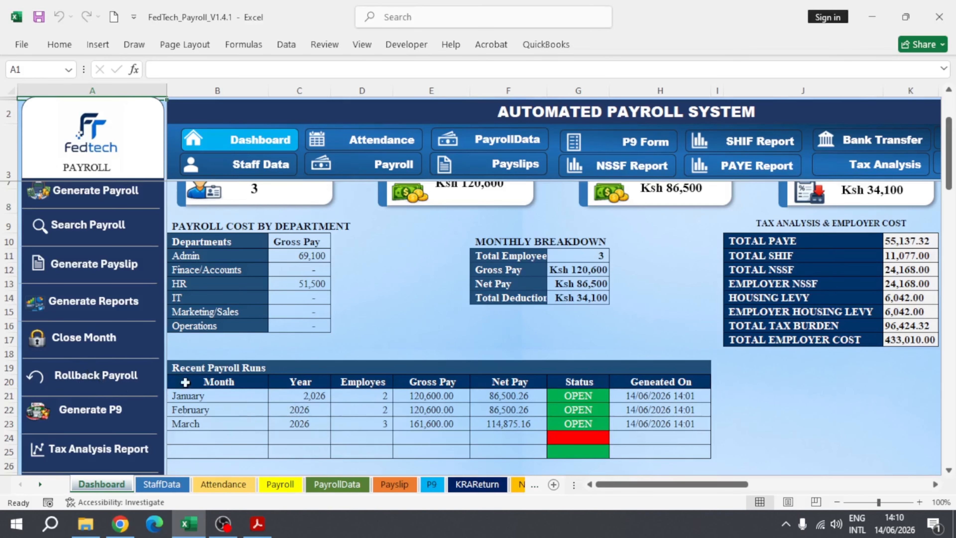
click(85, 381)
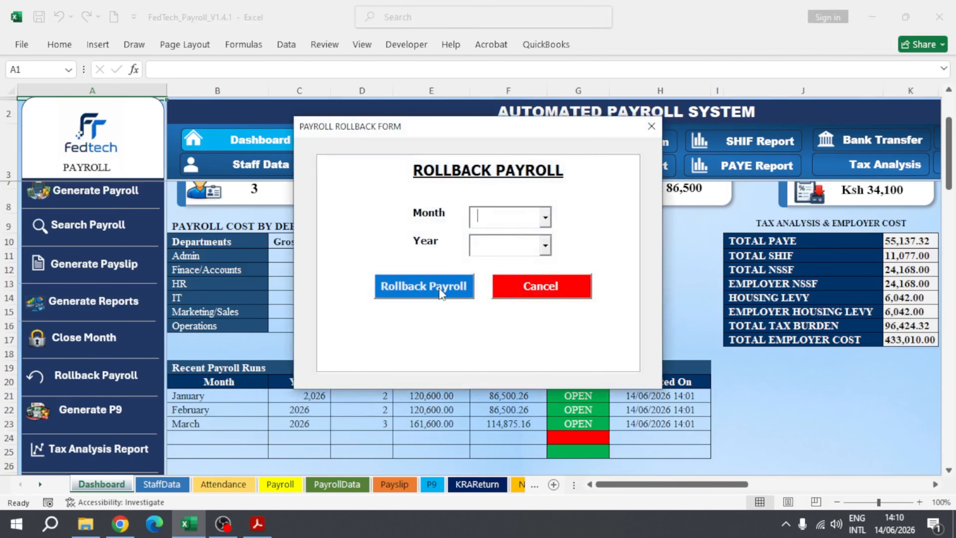
click(539, 288)
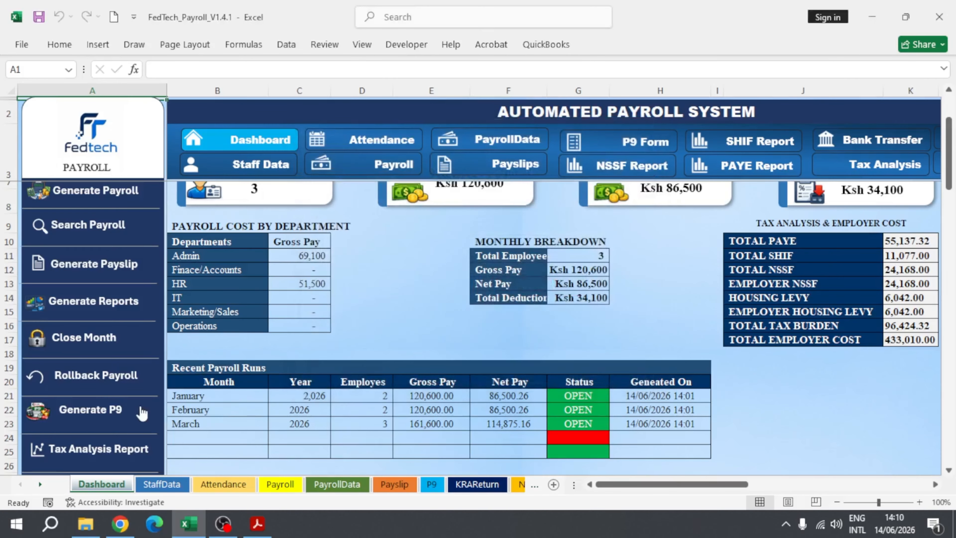
Step: Look at the monthly closing form with its close and reopen options, cancel it and review the dashboard overview
scroll(131, 408, down, 1)
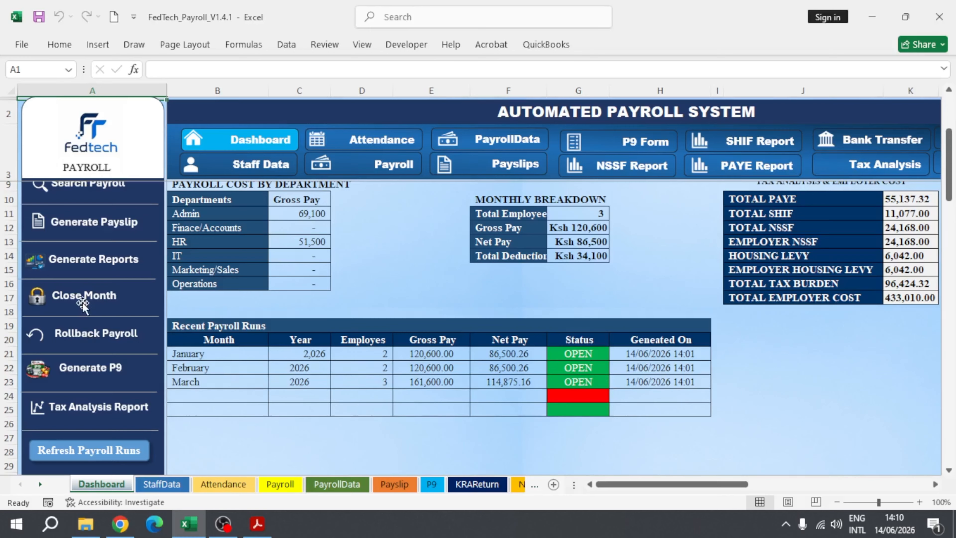
click(68, 297)
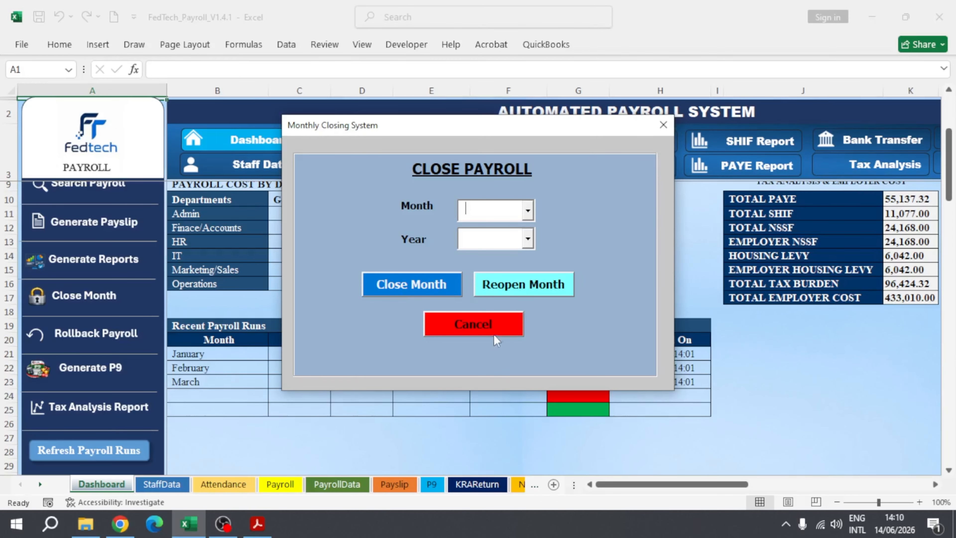
click(488, 324)
scroll(126, 384, down, 2)
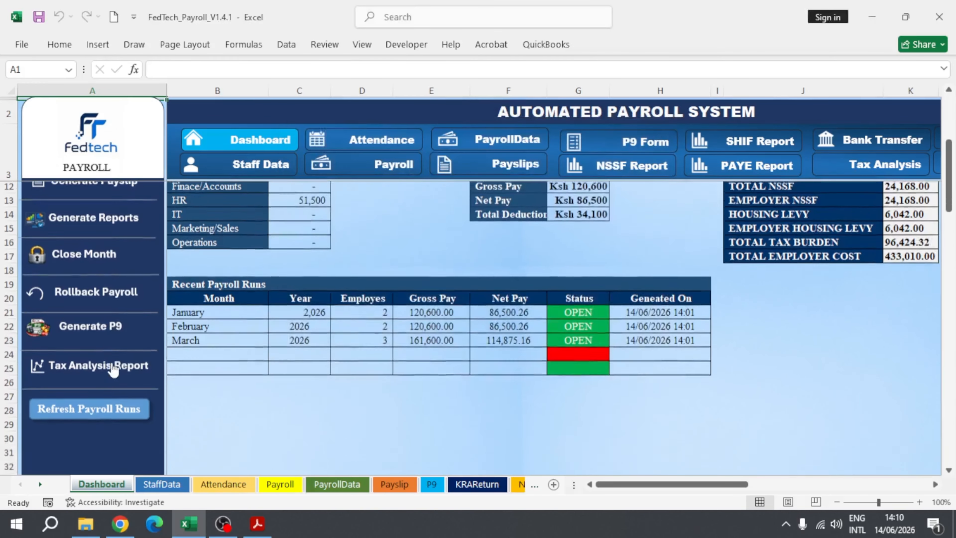
scroll(425, 357, up, 3)
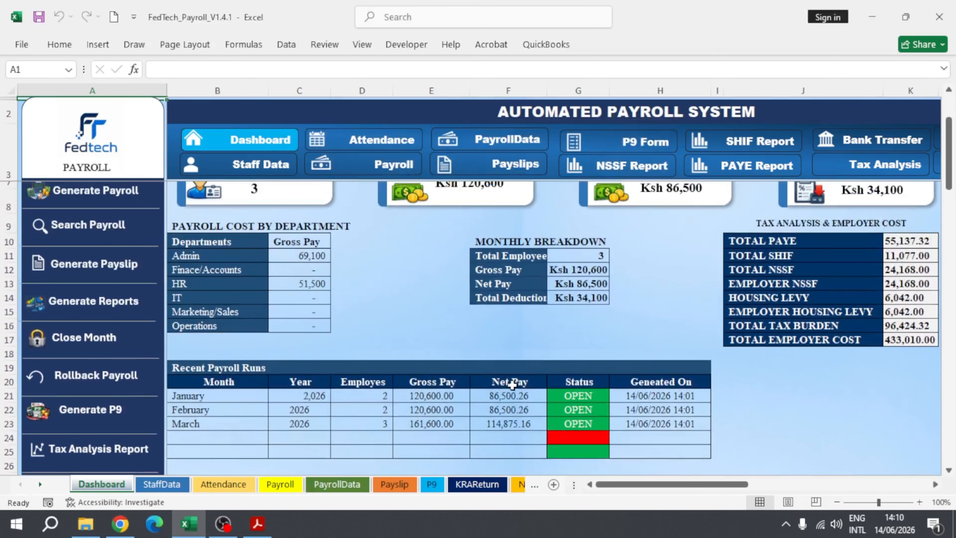
scroll(715, 416, up, 1)
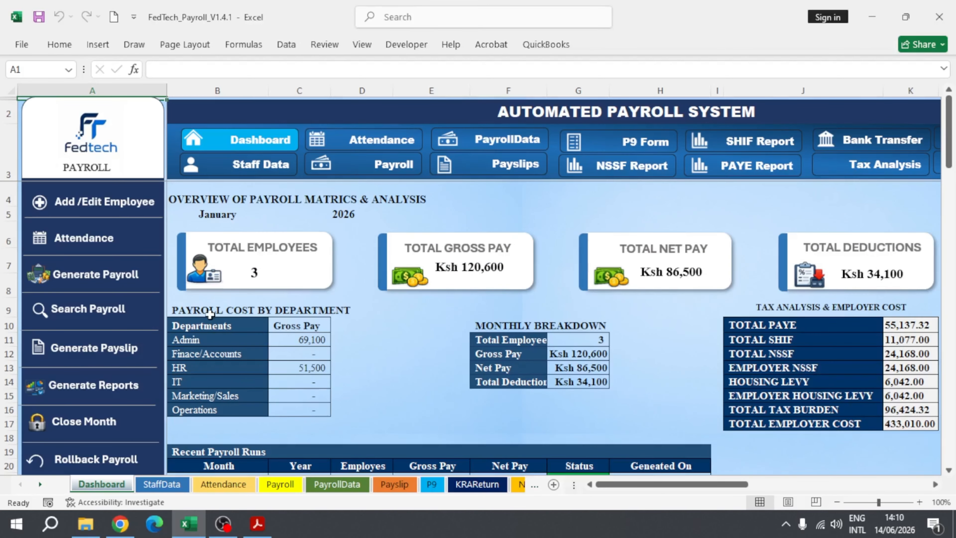